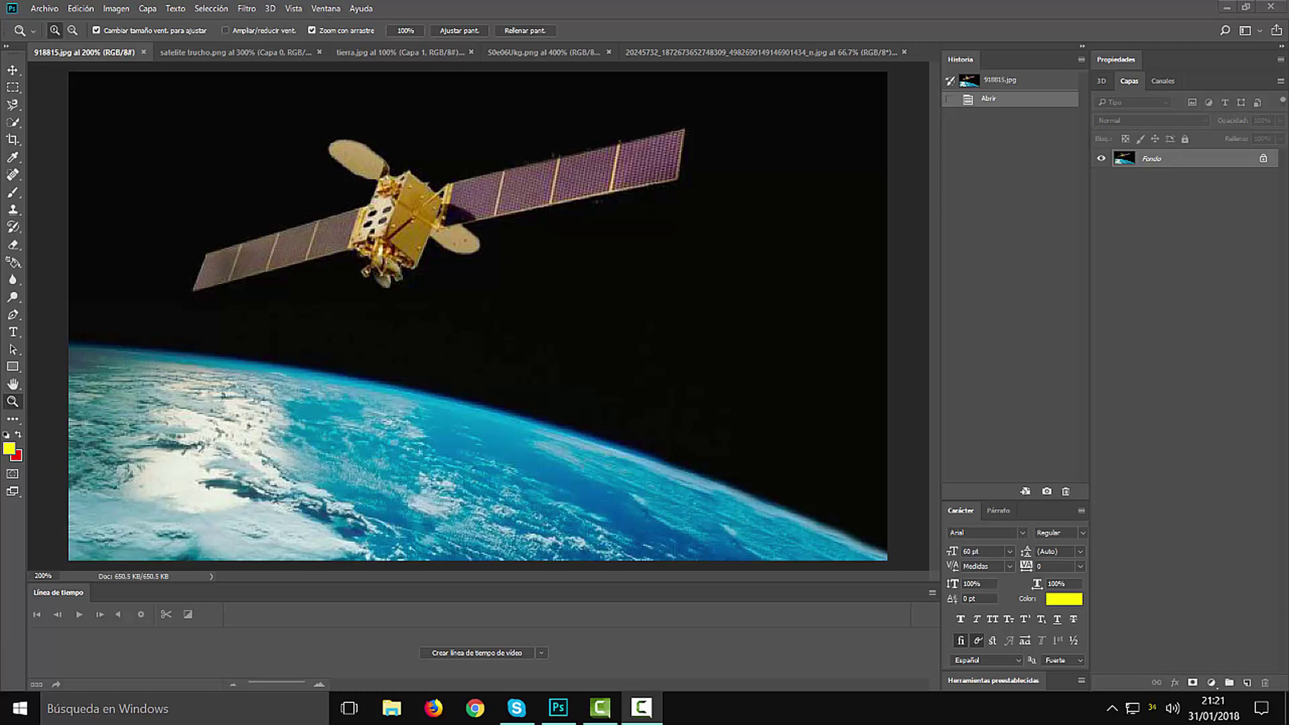
Convert the locked background of 918815.jpg into a regular layer, and look over the Earth and satellite cutout images
click(1262, 159)
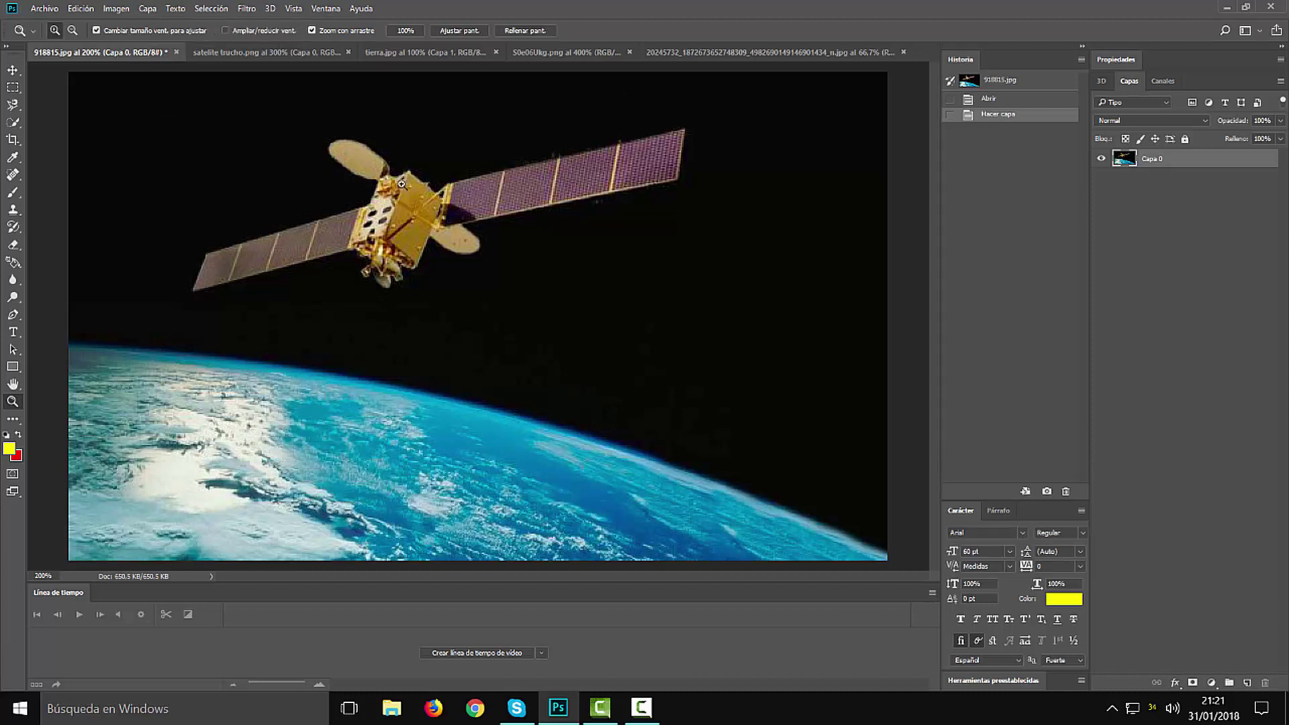
click(371, 52)
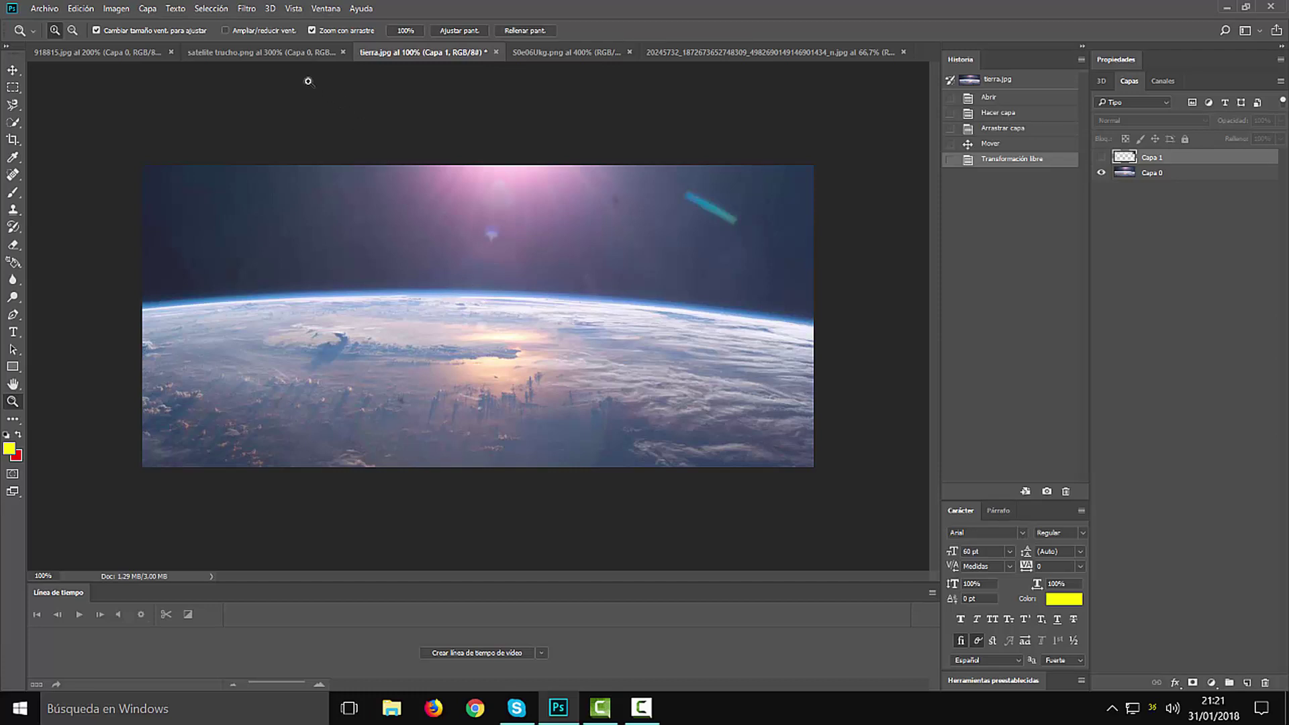
click(277, 61)
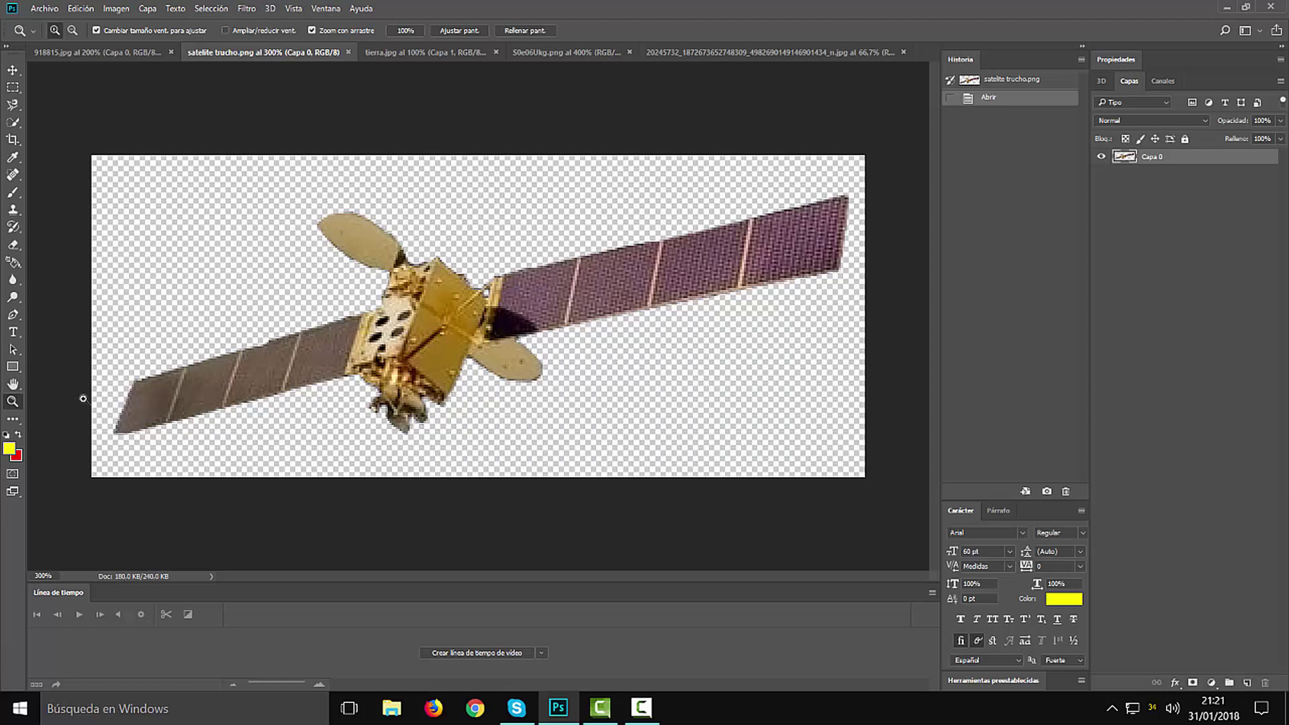
click(72, 30)
click(325, 365)
click(326, 365)
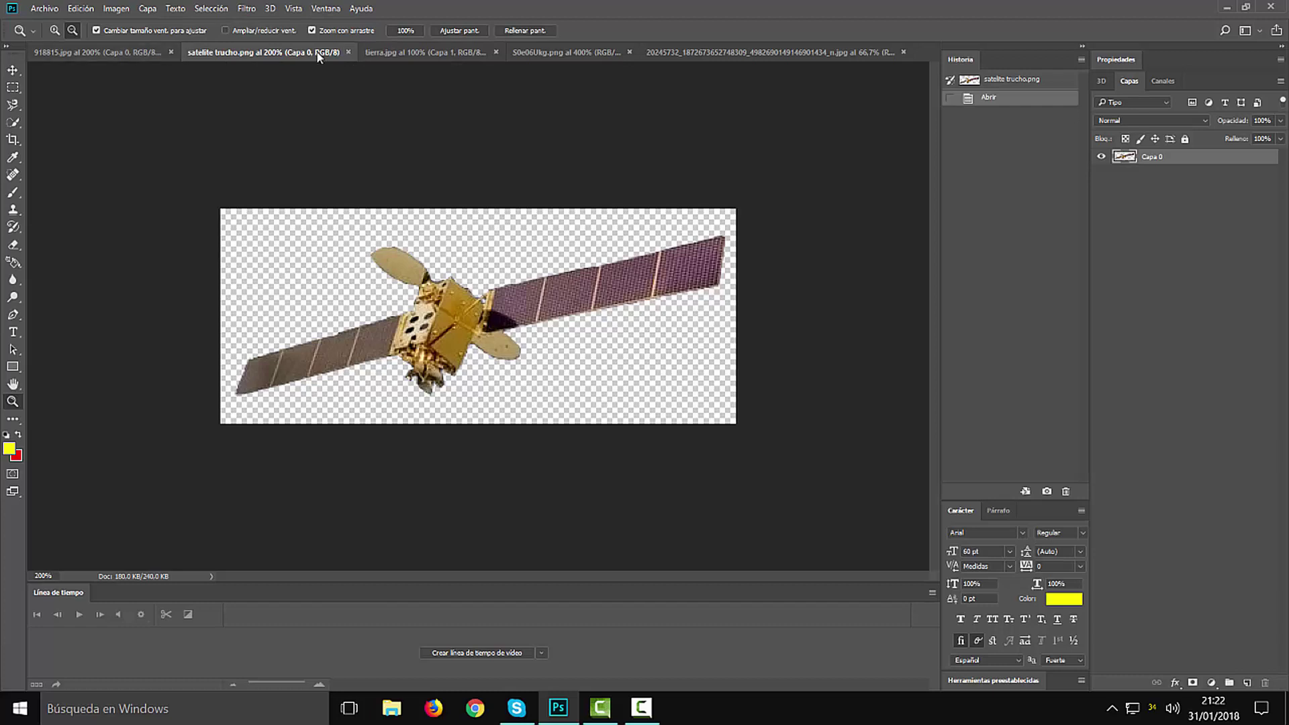
Examine the woman's hair and clothing edges against the green background in the green-screen image at close range
click(537, 53)
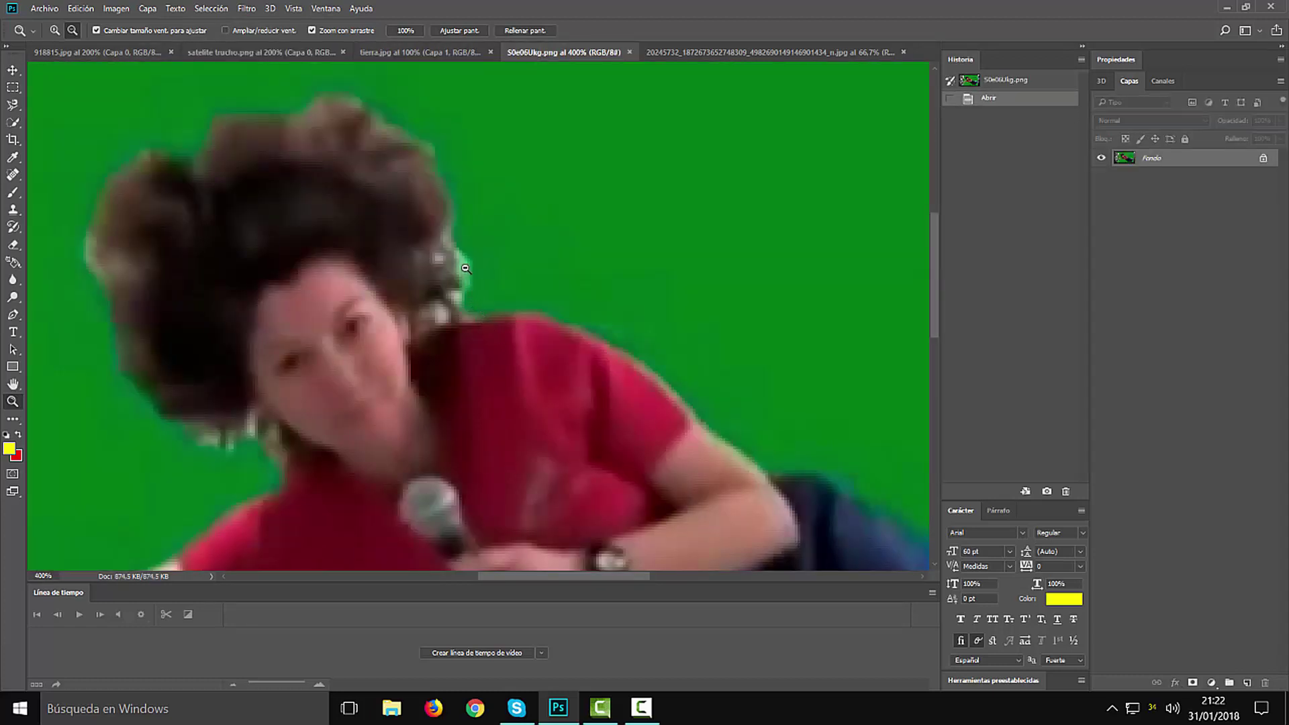
click(485, 471)
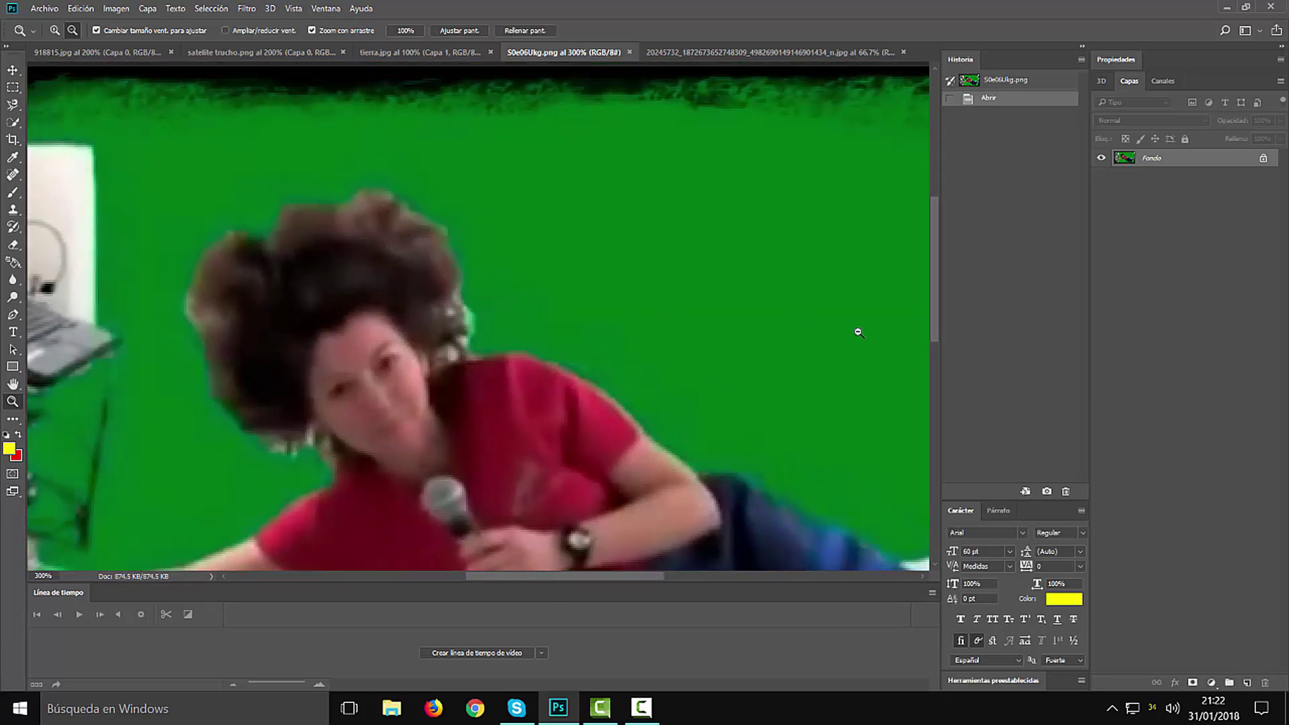
drag(932, 320, 935, 373)
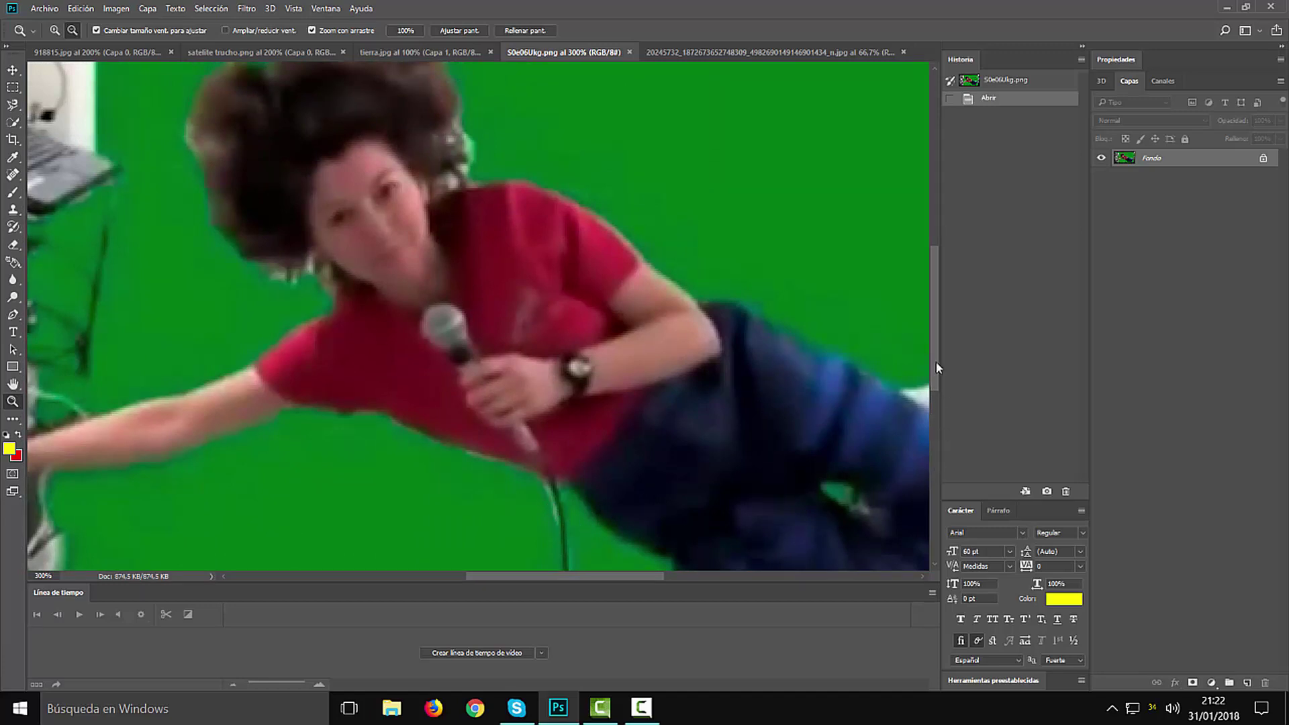
drag(931, 348, 929, 300)
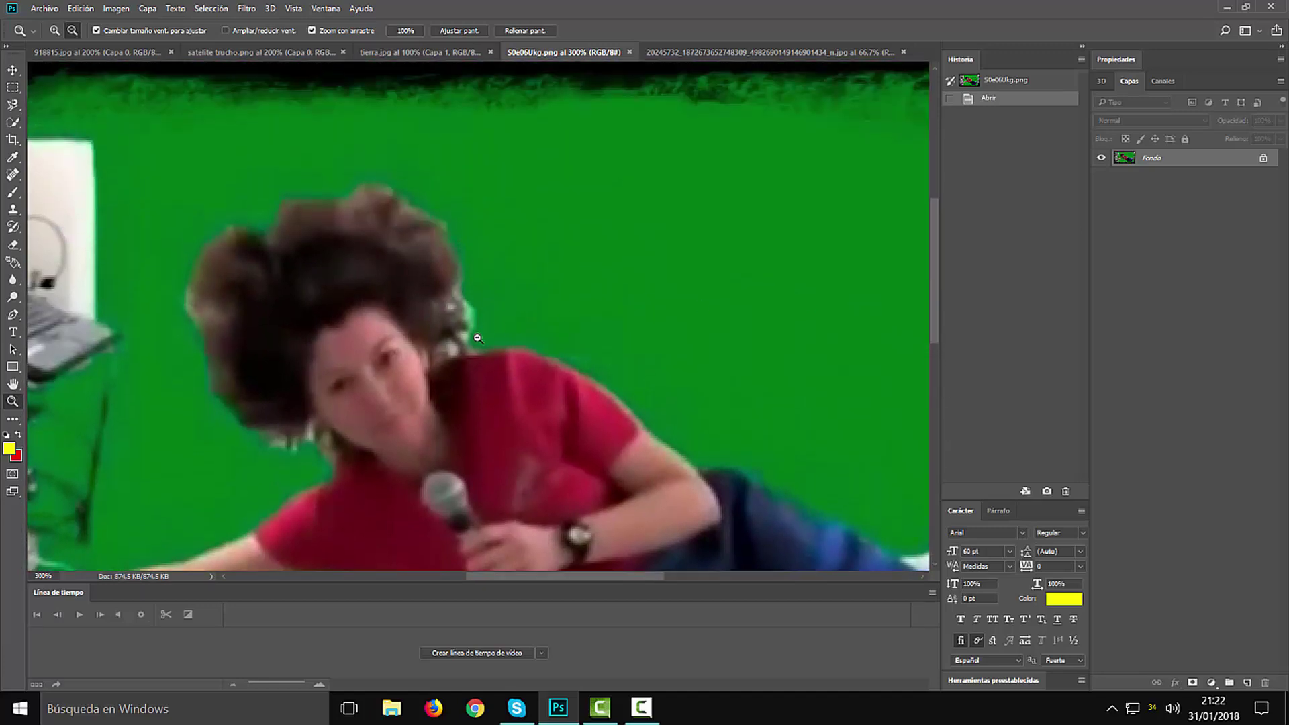
click(55, 30)
click(401, 236)
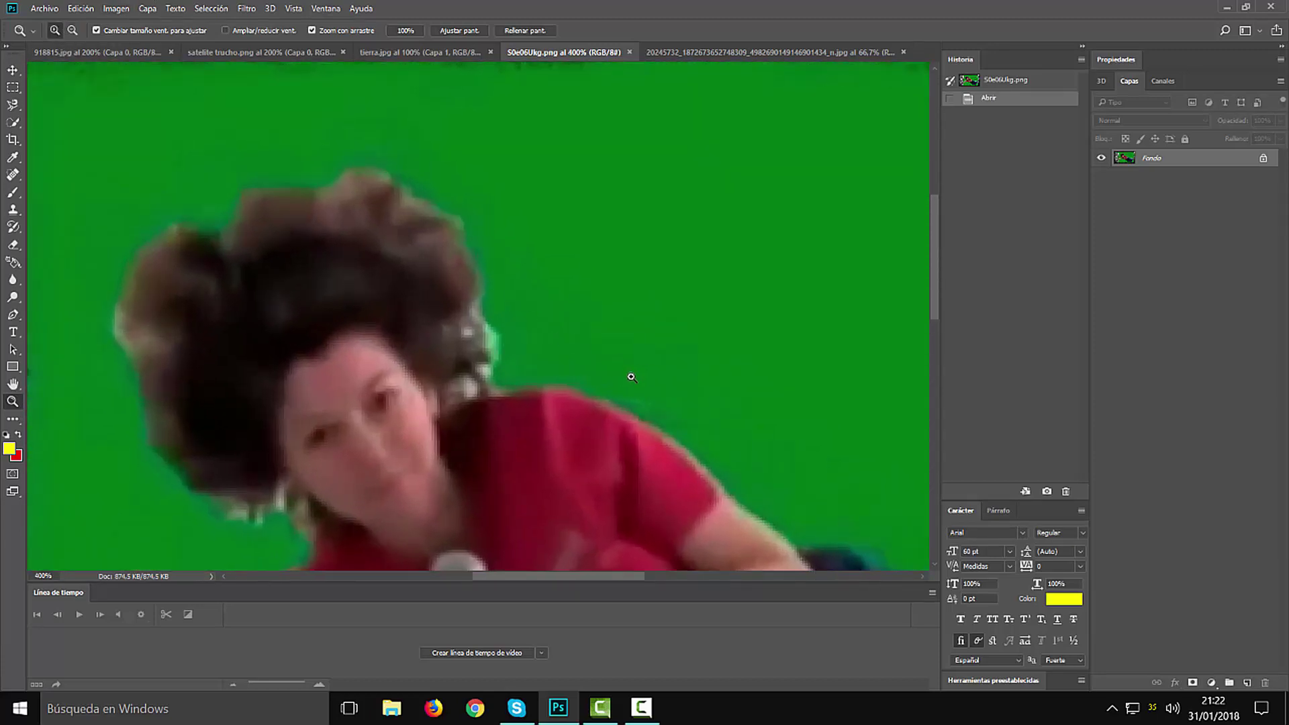
click(719, 360)
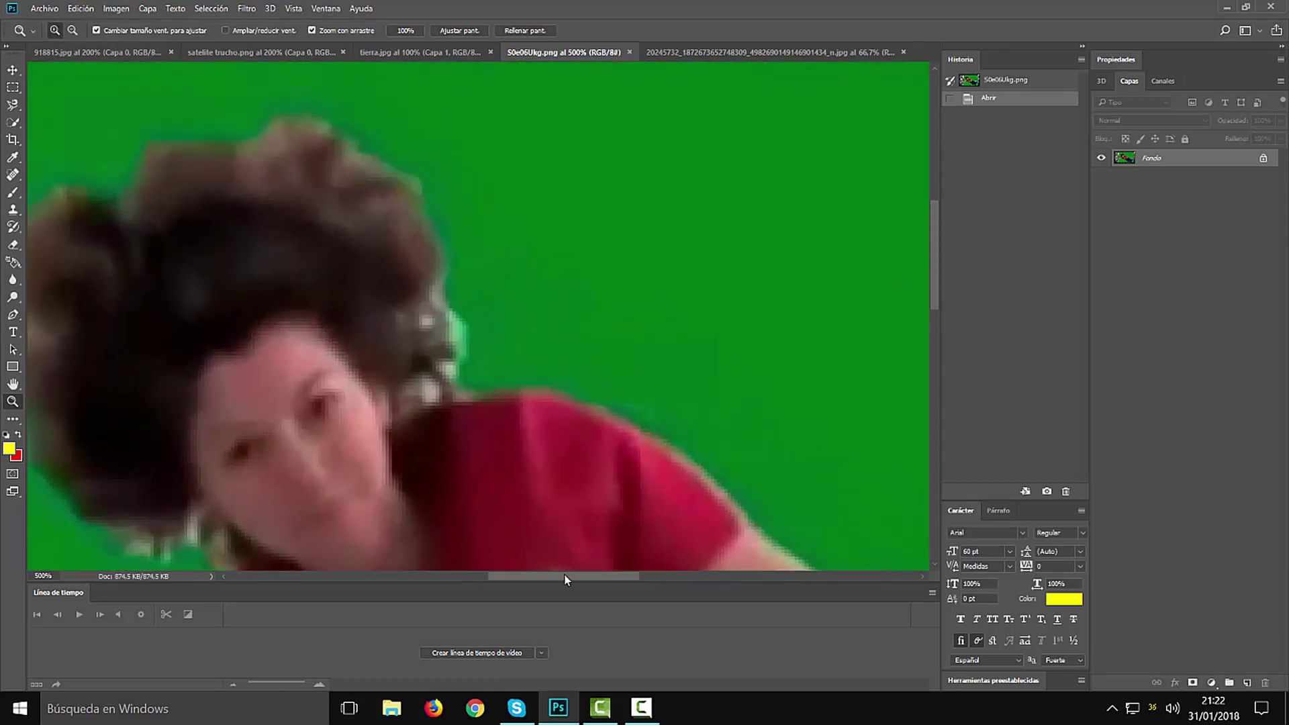
drag(567, 576, 537, 576)
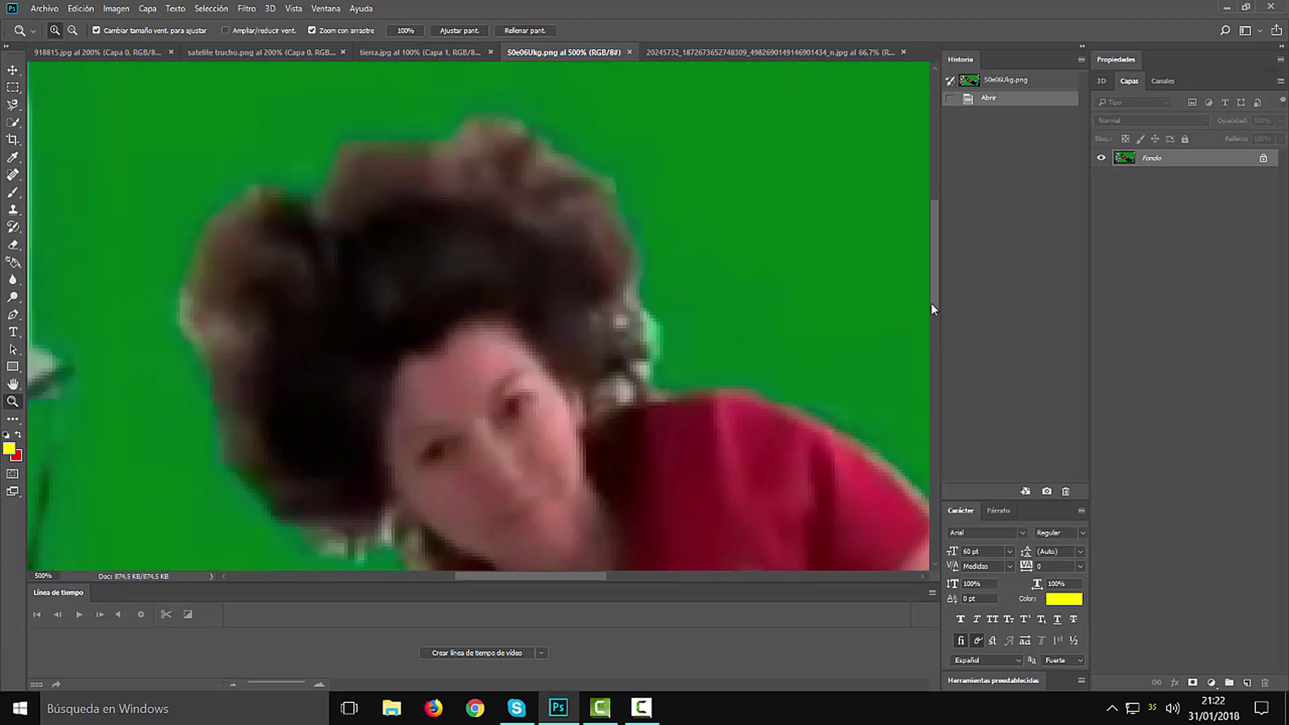
drag(933, 305, 930, 328)
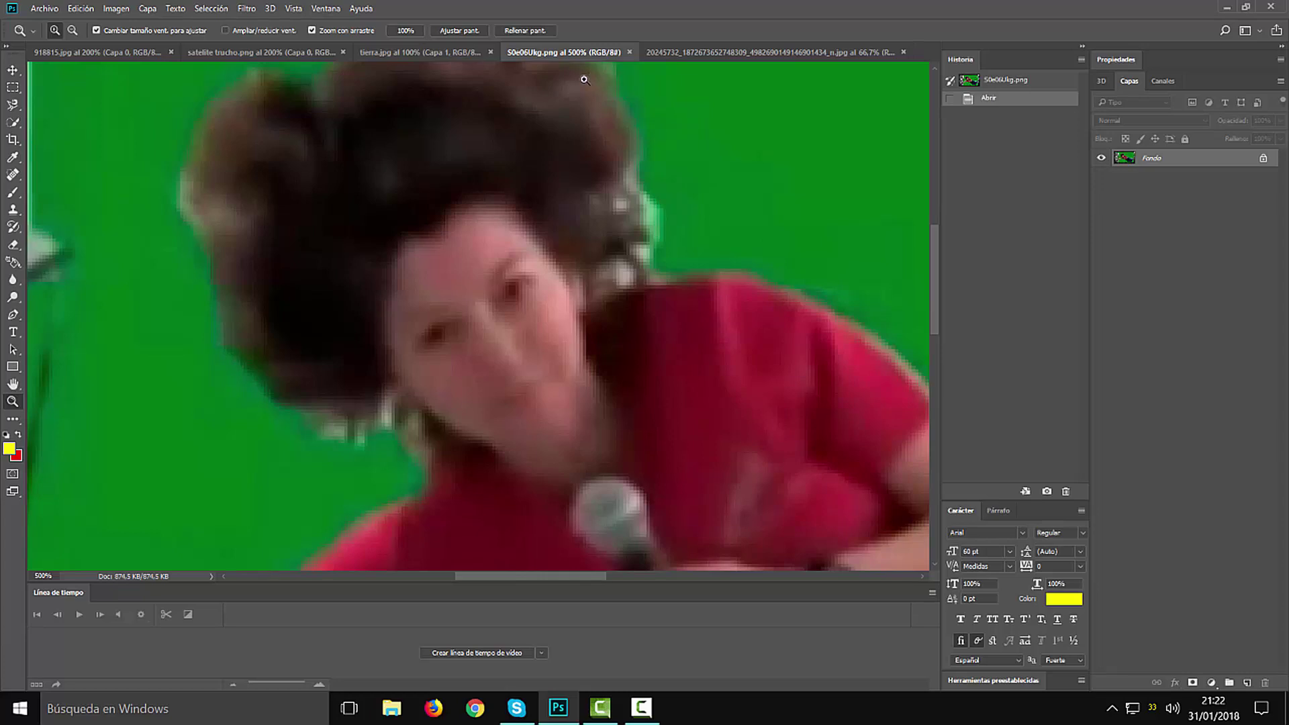
click(219, 54)
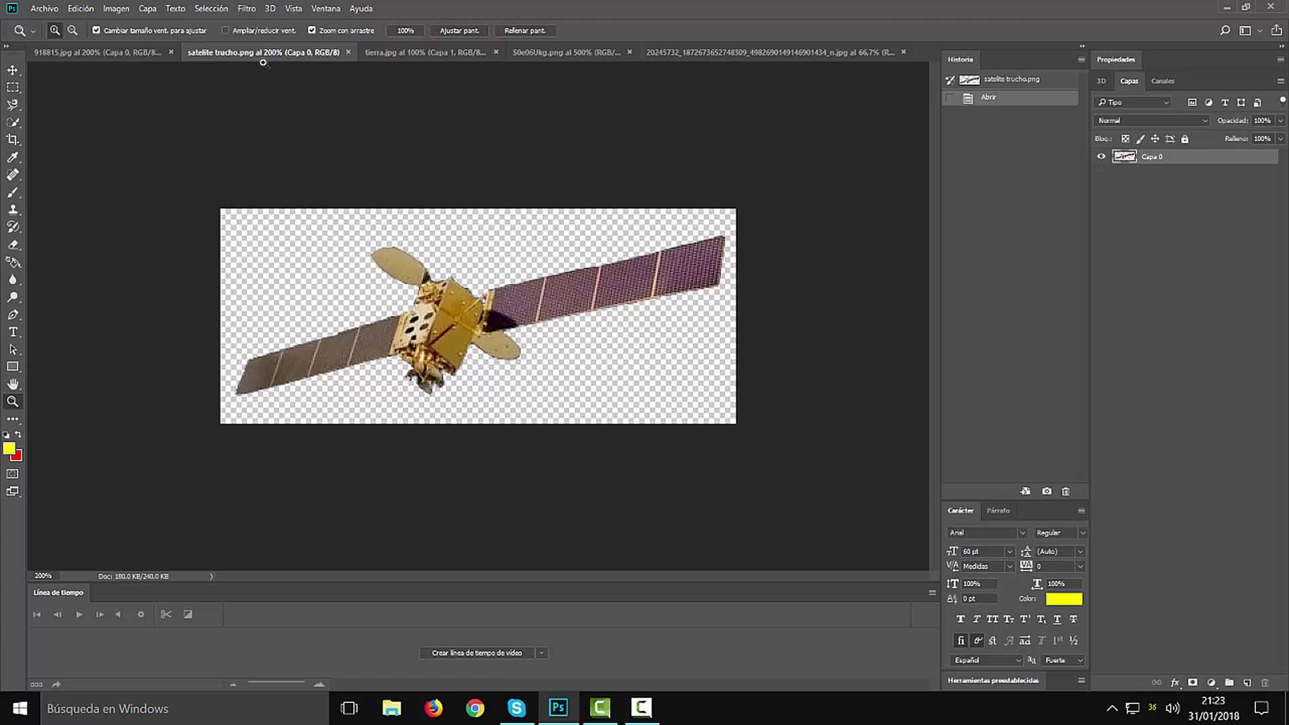
Warp the Earth layer (Capa 0) in tierra.jpg, pulling its middle down so the curved horizon becomes nearly straight
click(376, 55)
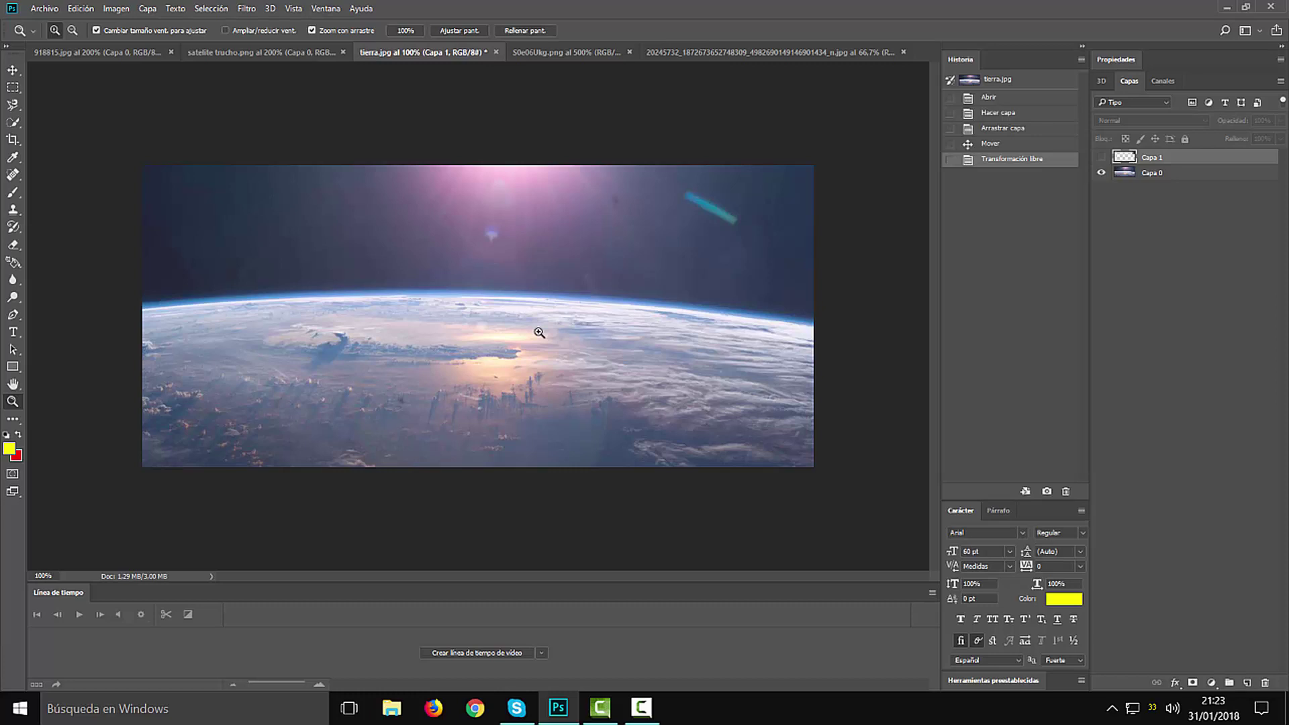
click(1131, 177)
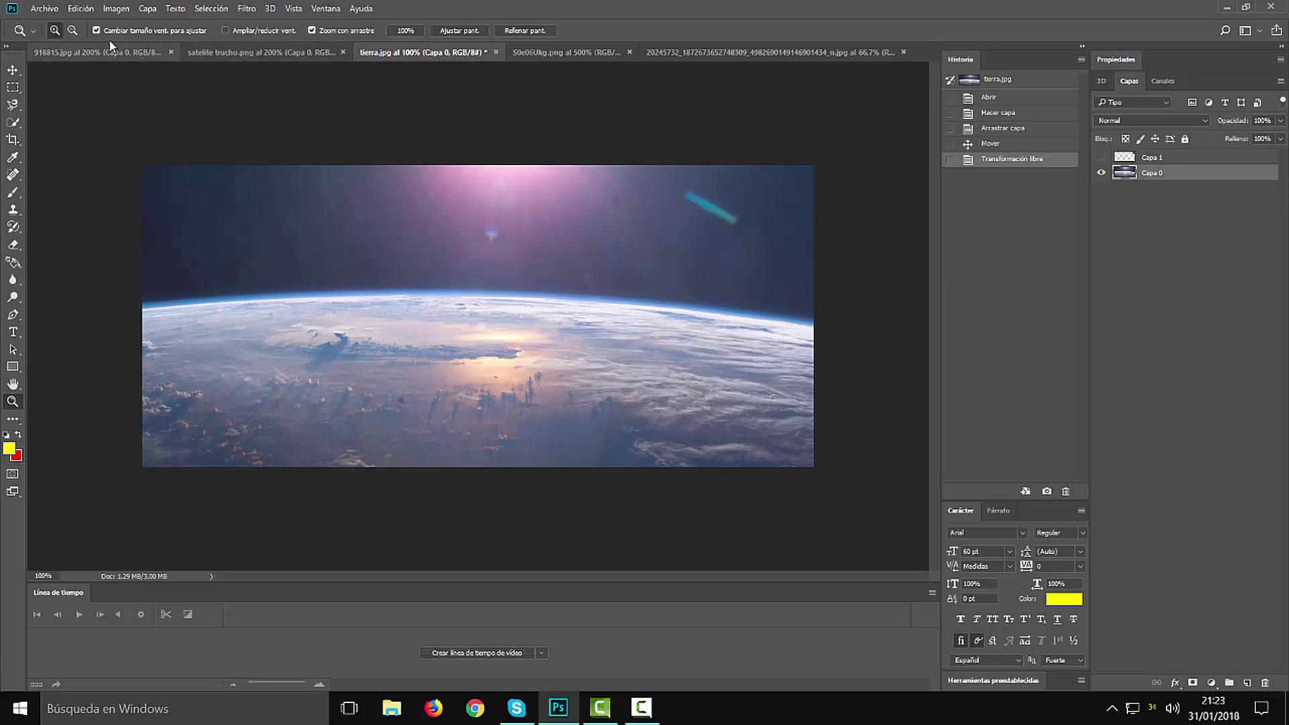
click(13, 88)
click(13, 69)
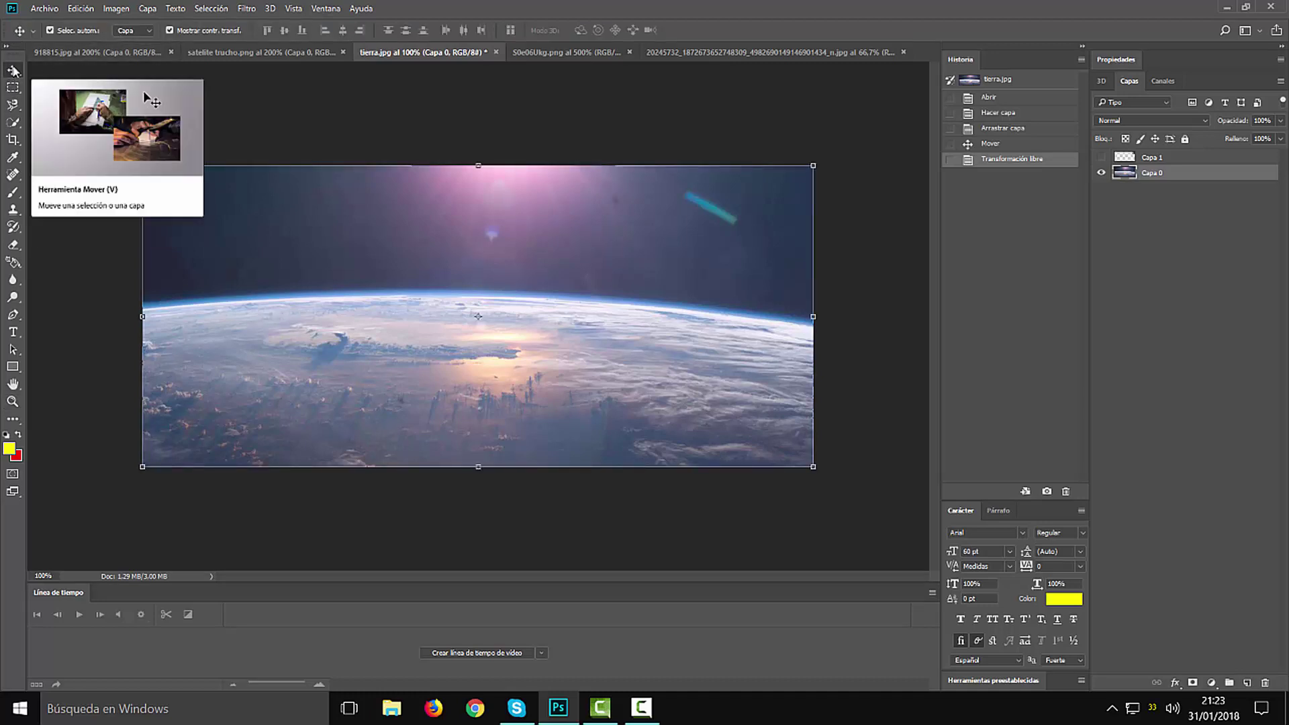
click(80, 9)
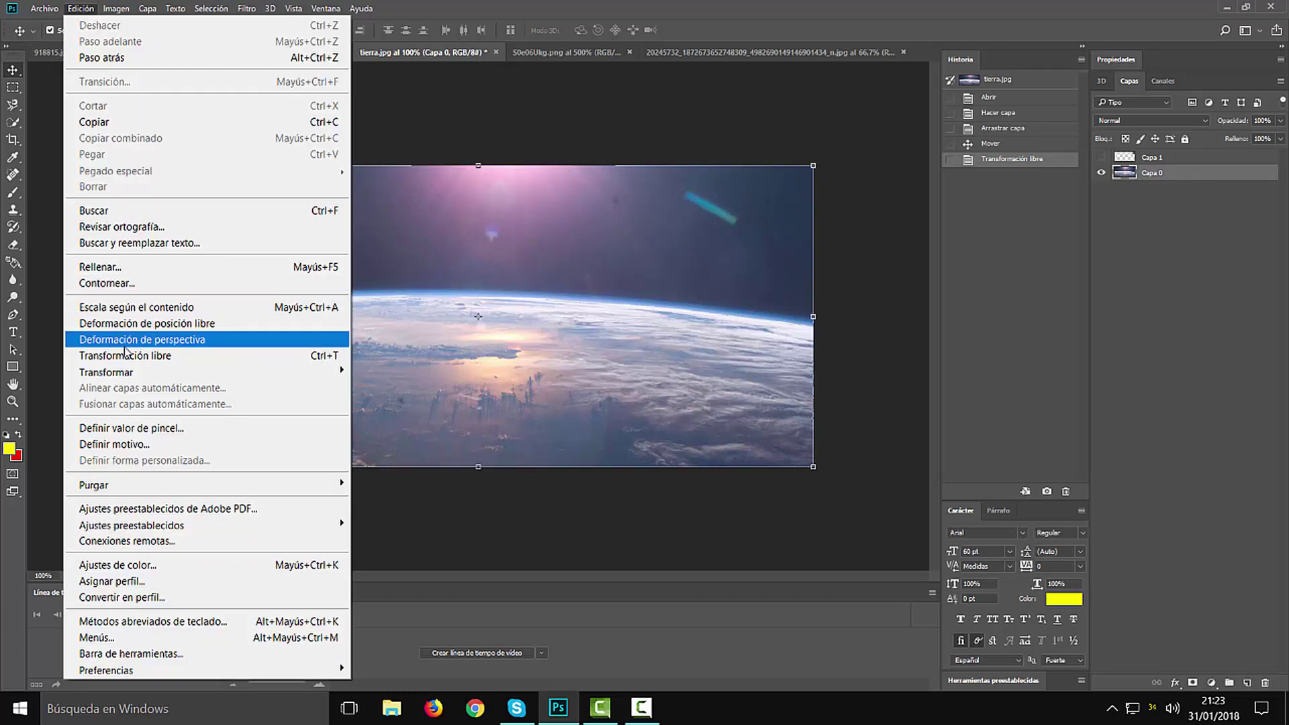
mouse_move(134, 371)
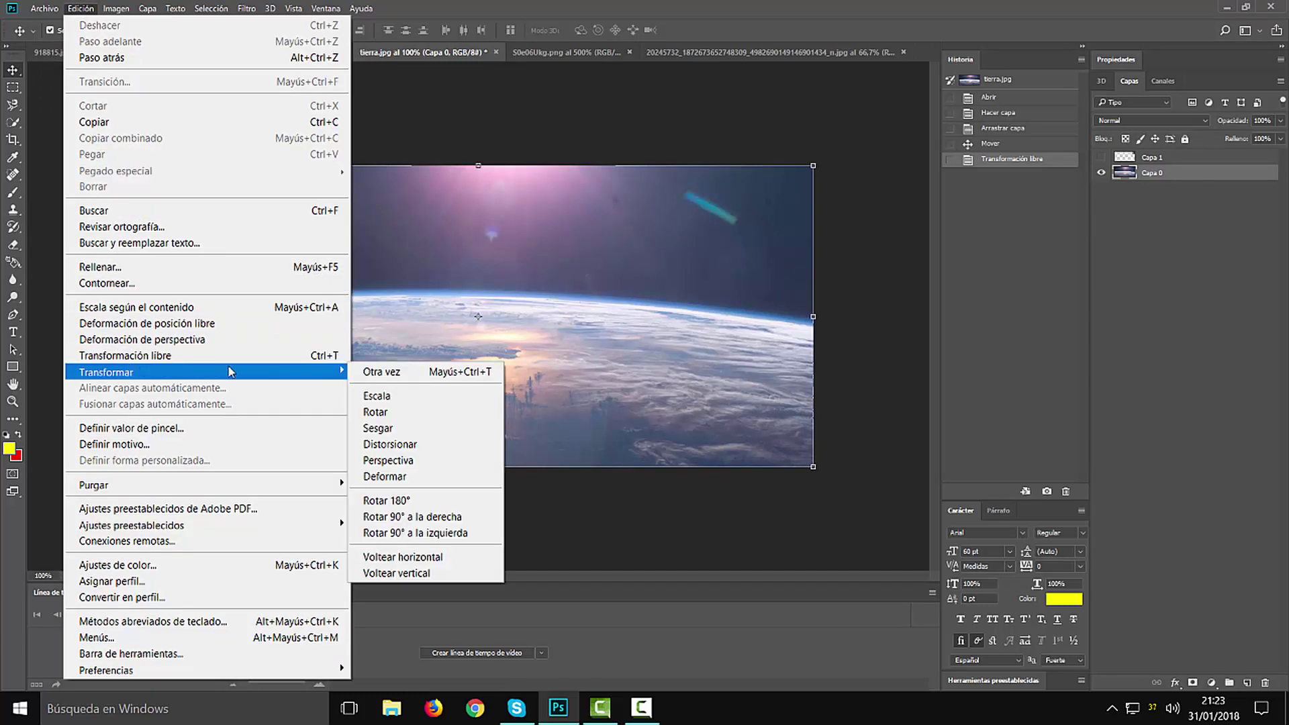
click(399, 475)
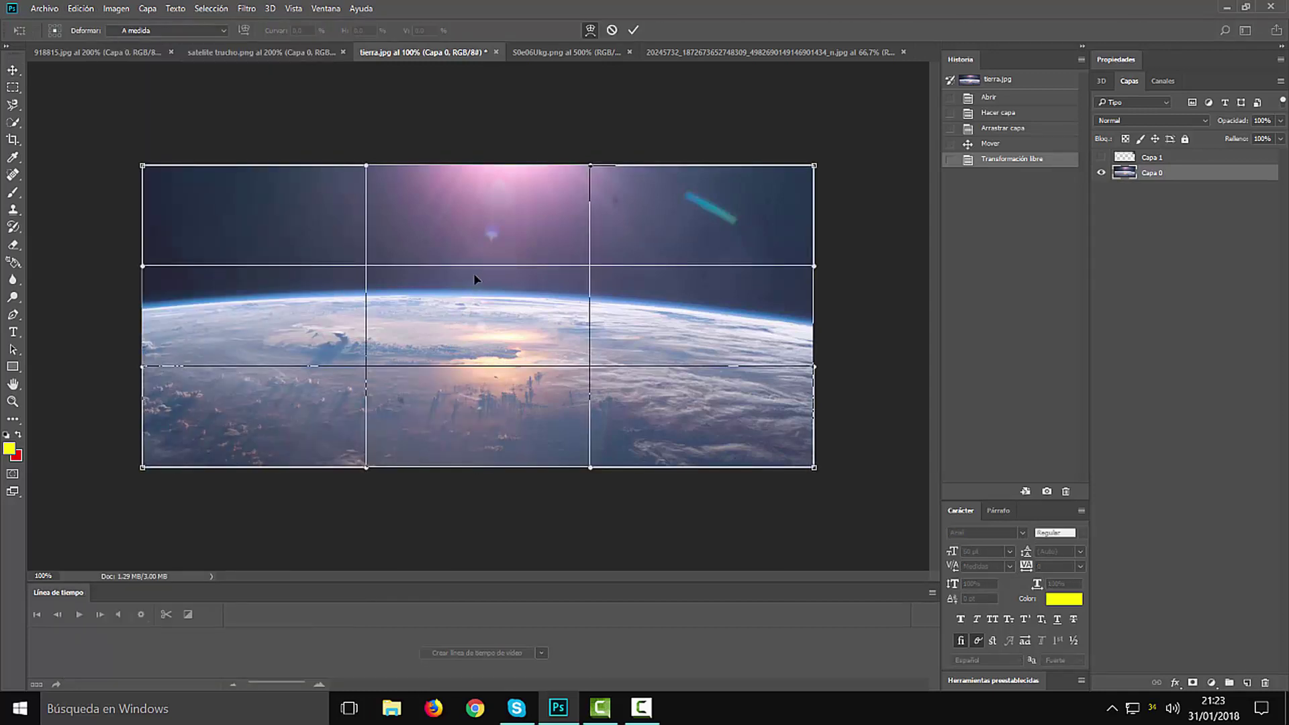
drag(475, 275, 472, 297)
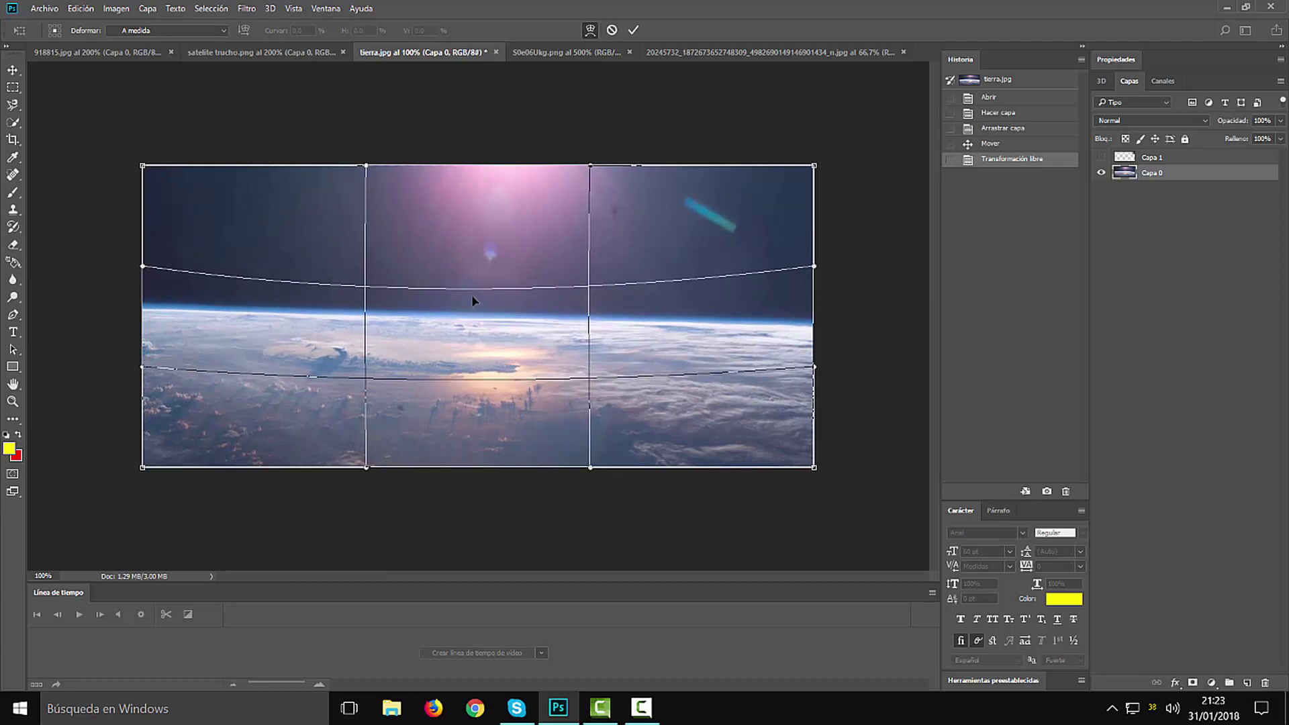
mouse_move(472, 297)
mouse_down()
mouse_move(475, 271)
mouse_move(475, 294)
mouse_up()
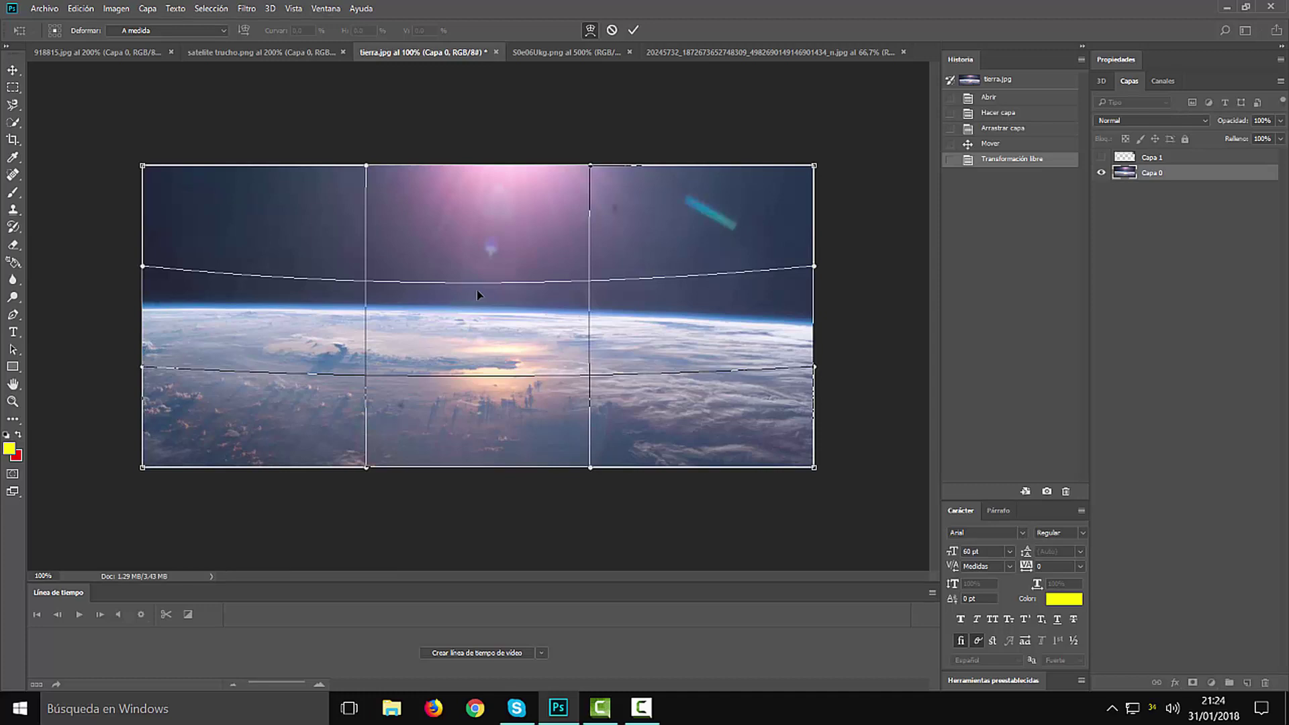
drag(477, 296, 480, 327)
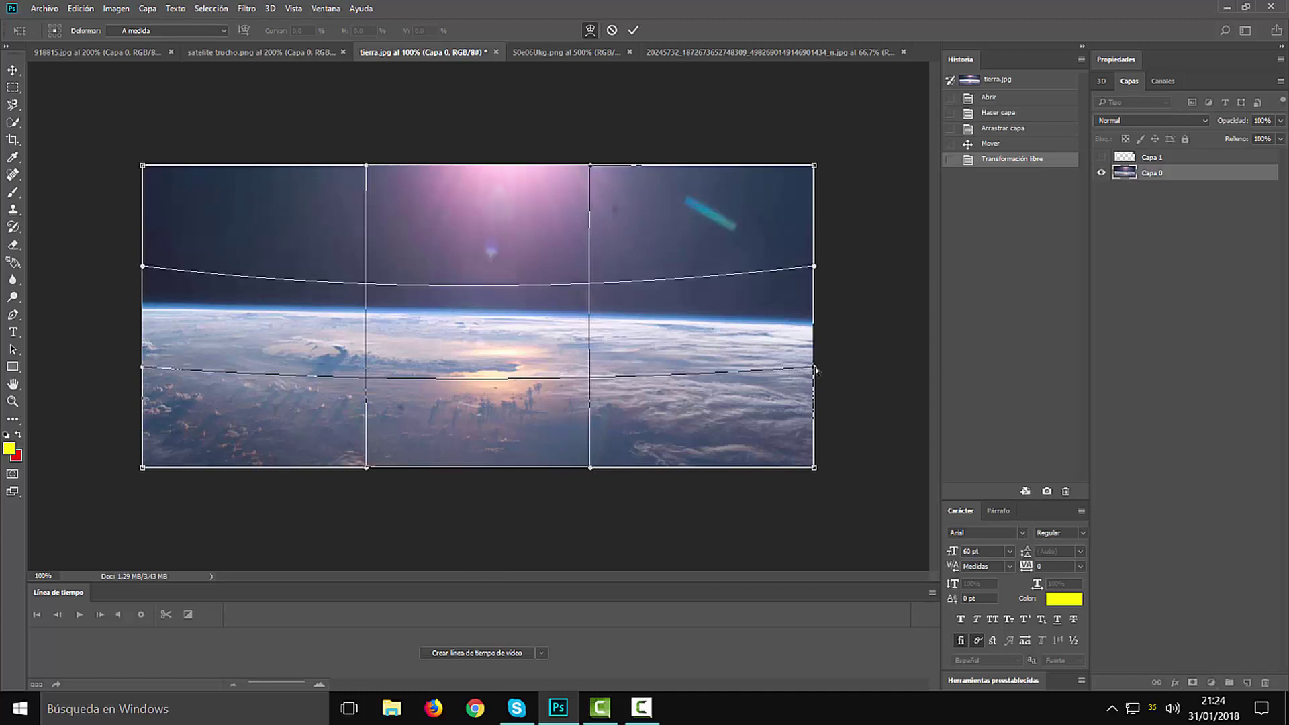
key(Return)
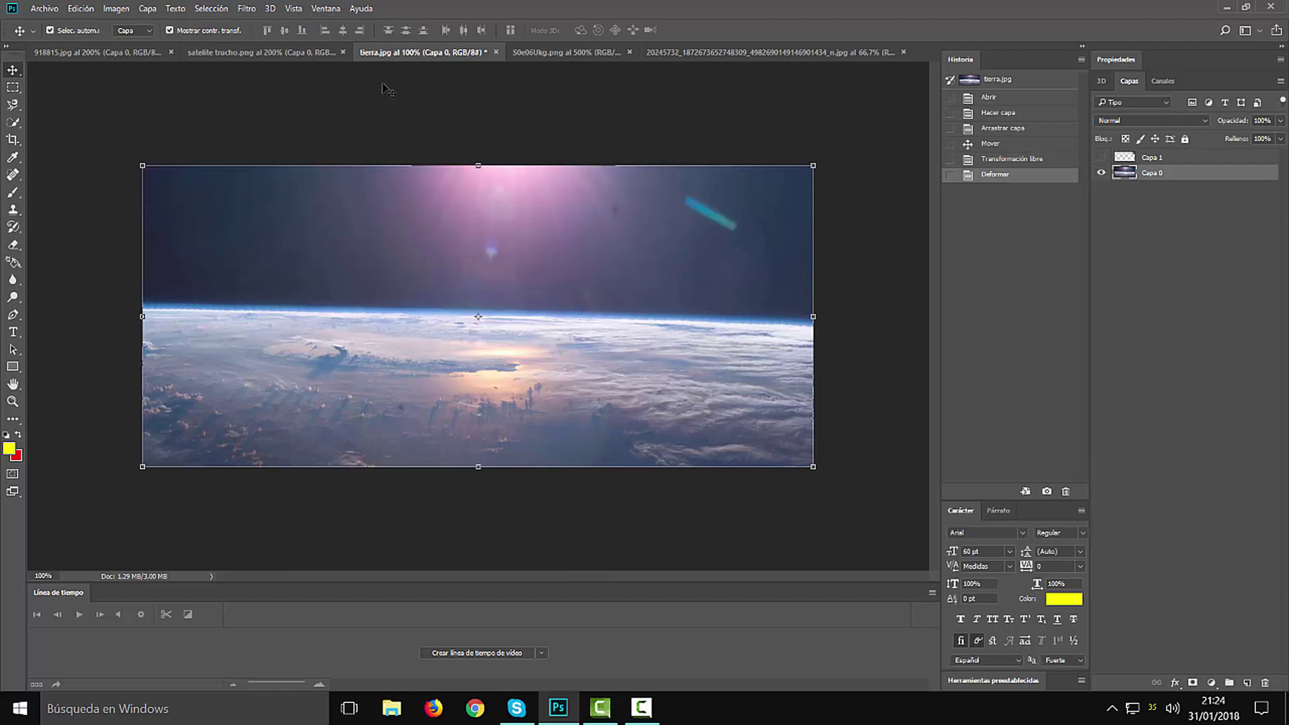
Copy the satellite layer from satelite trucho.png into the tierra.jpg composition
click(252, 57)
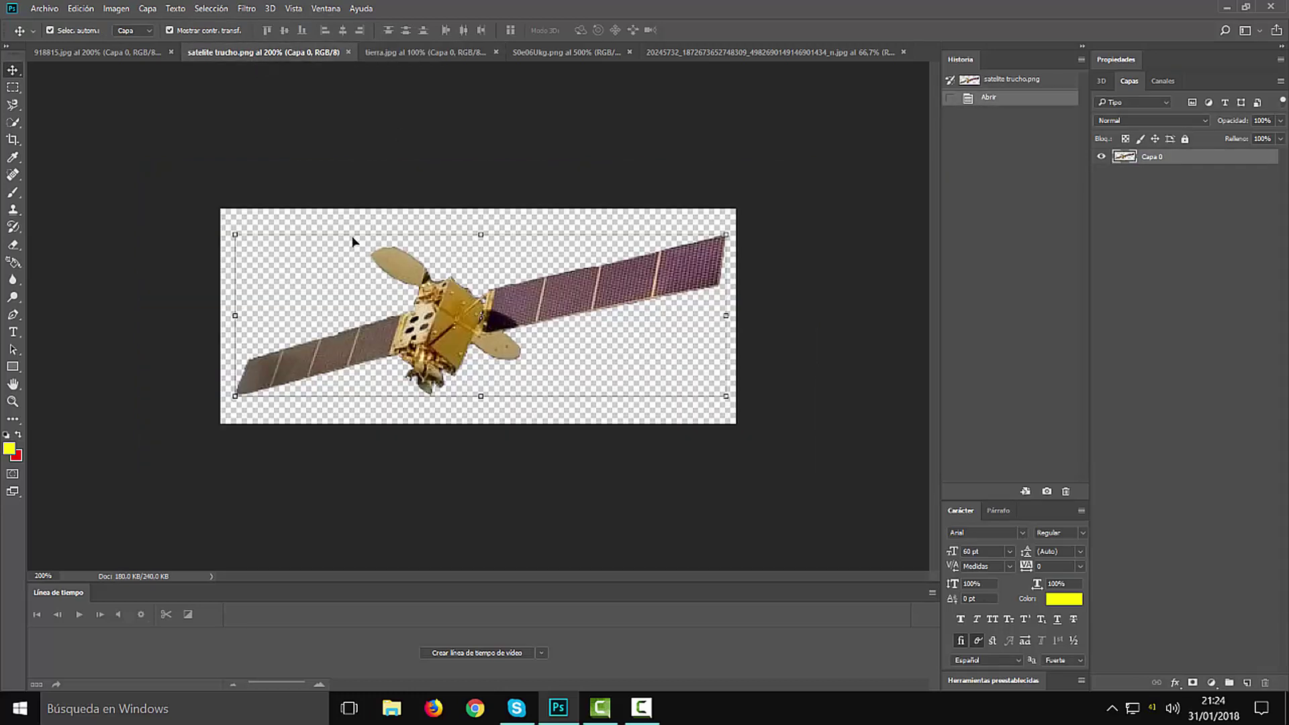
drag(314, 53, 584, 73)
drag(828, 221, 409, 275)
drag(790, 67, 649, 46)
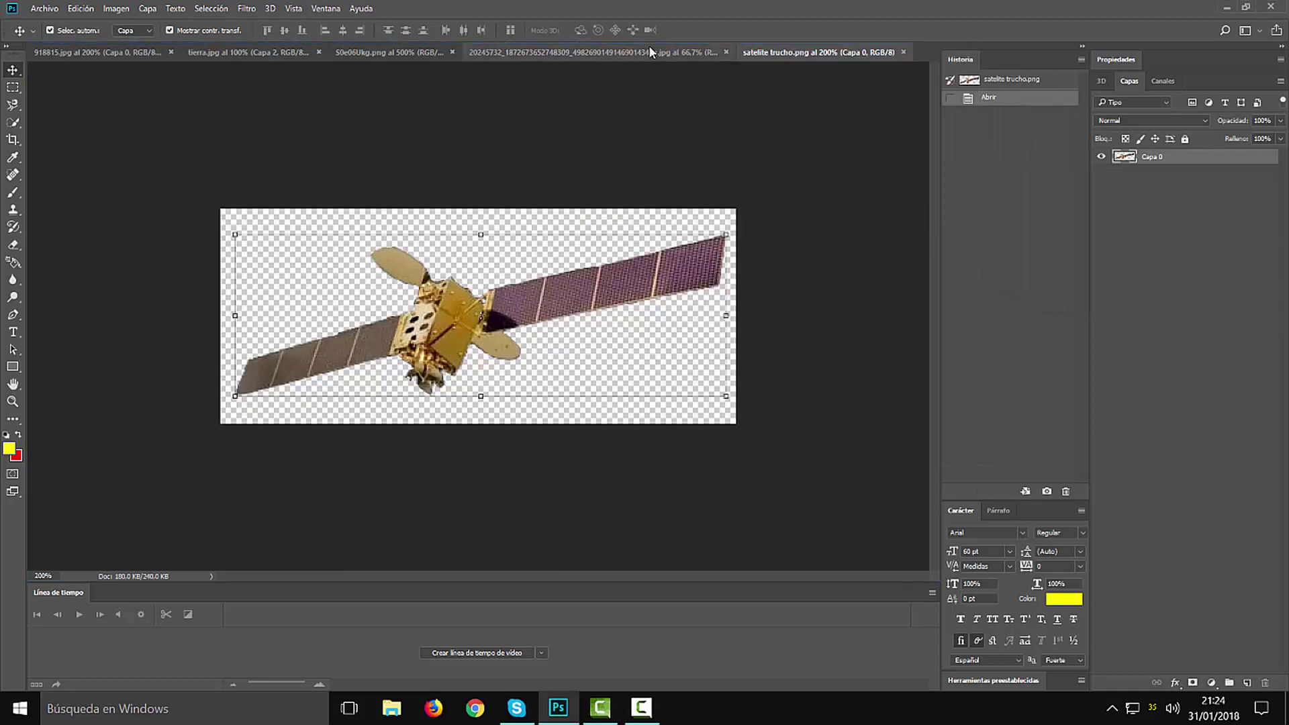
click(239, 54)
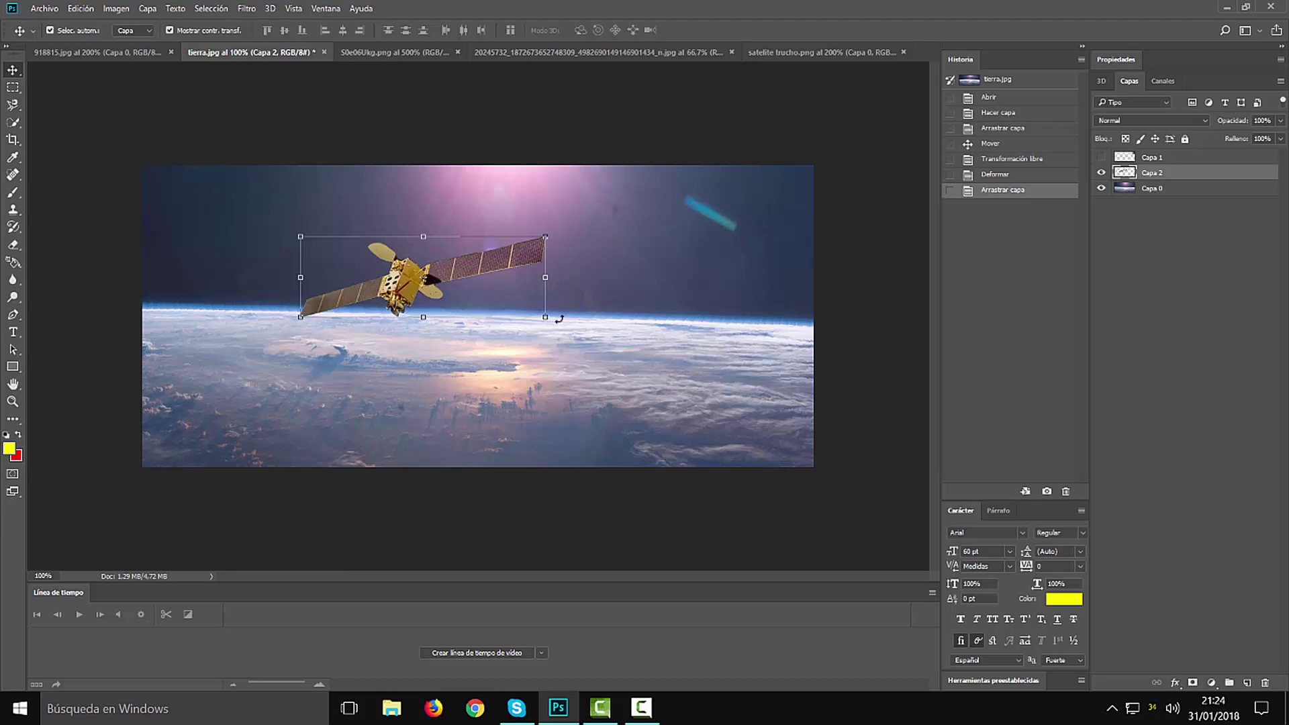
Rotate the satellite about 51°, shrink it to about 57% width and 81% height, and place it in the upper-right sky
drag(557, 321, 469, 365)
drag(461, 303, 703, 282)
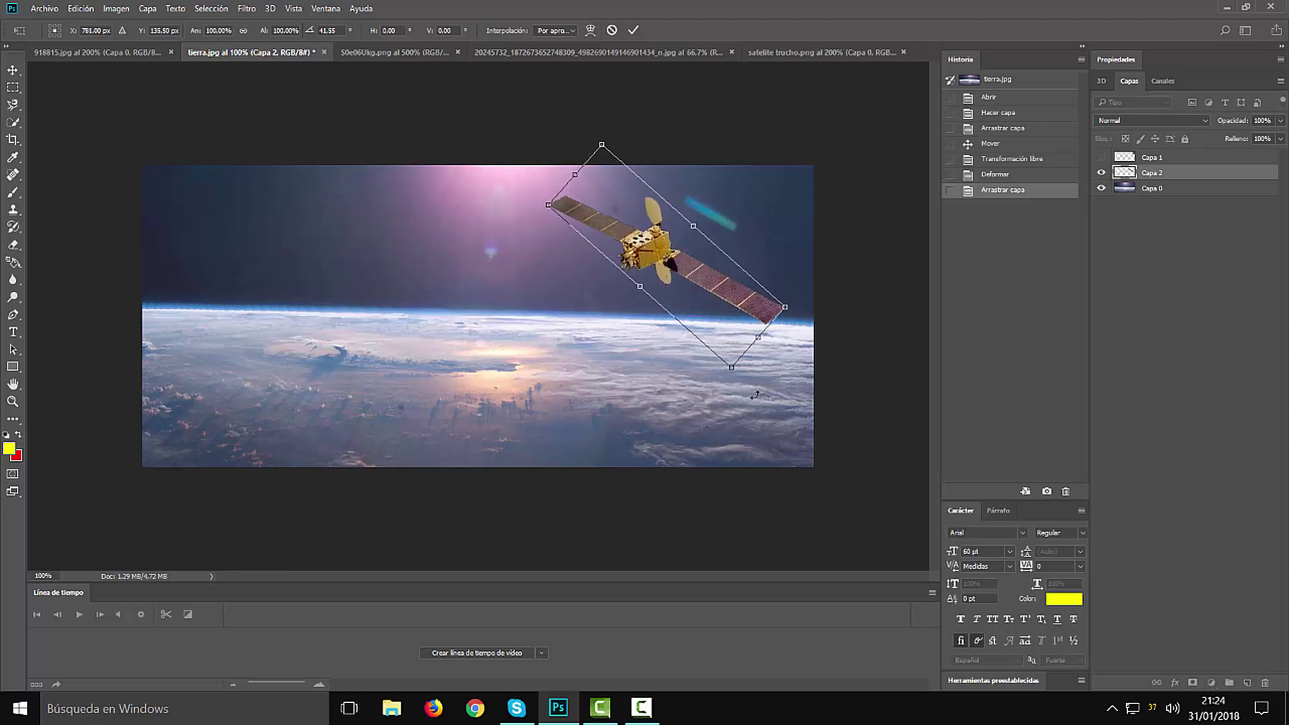
drag(732, 367, 660, 292)
drag(637, 249, 709, 321)
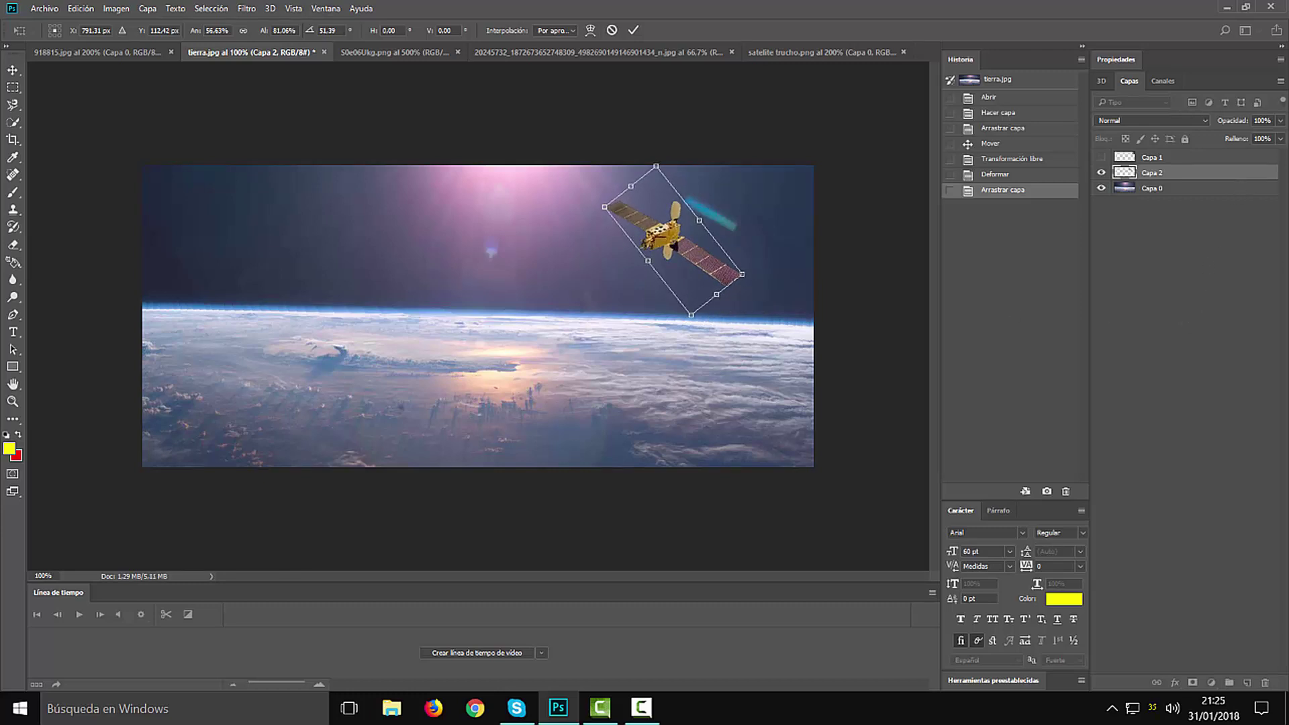
Set the satellite layer's fill to 65% with its opacity at 100%
click(1281, 139)
click(1282, 140)
click(1280, 121)
drag(1280, 140, 1249, 138)
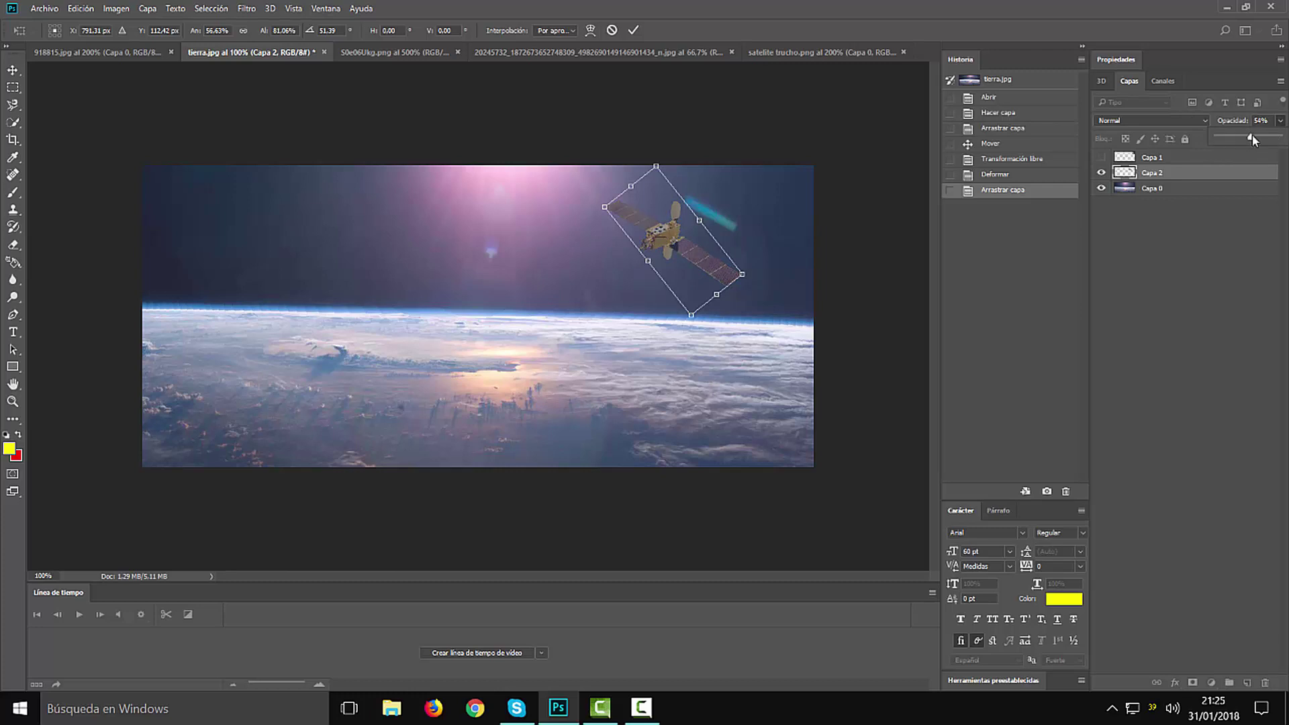
drag(1264, 135, 1264, 138)
click(1280, 138)
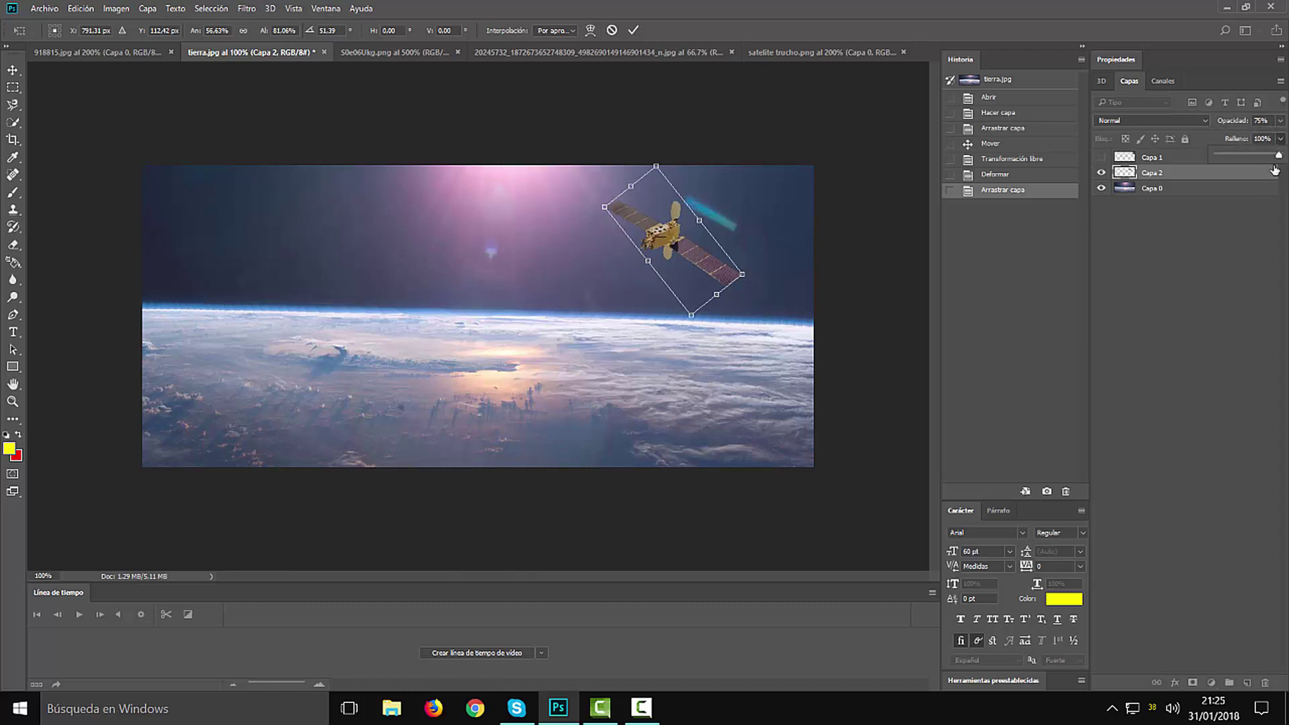
mouse_move(1278, 155)
mouse_down()
mouse_move(1253, 158)
mouse_move(1283, 141)
mouse_move(1244, 158)
mouse_move(1258, 157)
mouse_up()
click(1280, 120)
click(1236, 122)
click(1280, 139)
Scale the satellite down further to about 39% width and 47% height at about 49° rotation, and apply the transformation
drag(692, 318, 699, 253)
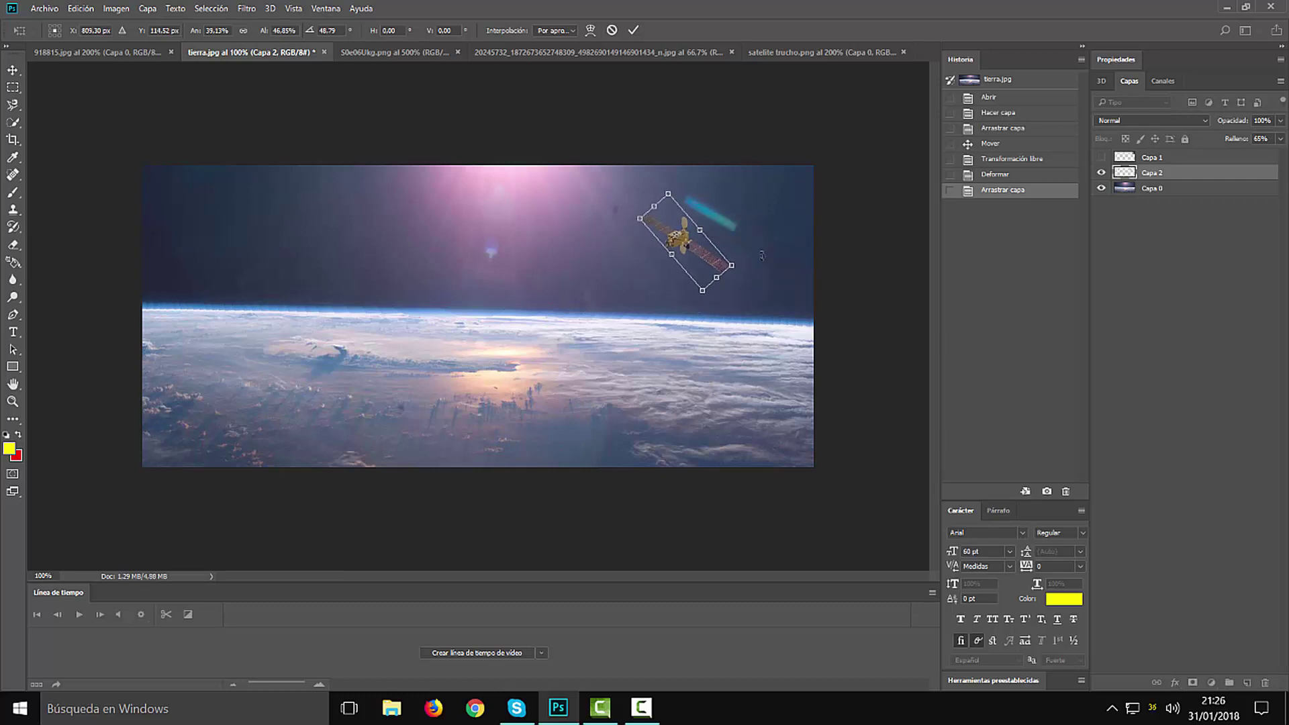
key(Return)
click(762, 261)
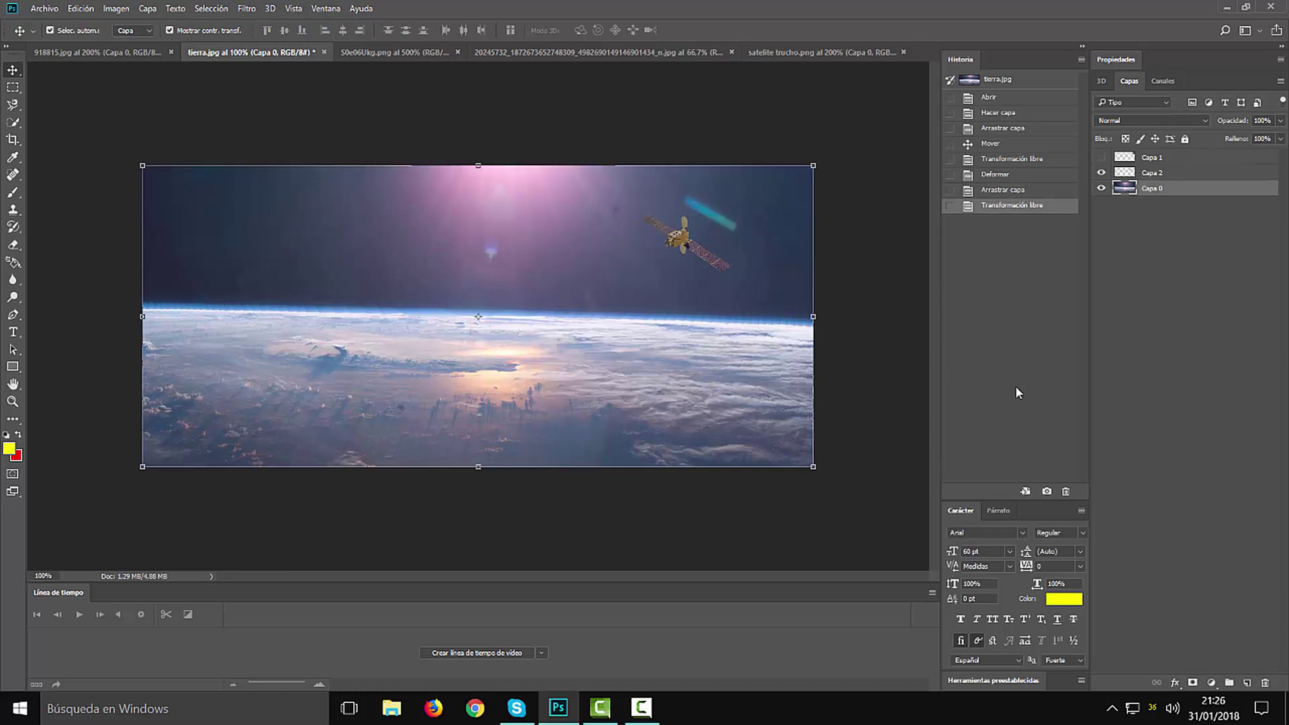
Lower the opacity of the satellite layer (Capa 2) slightly and deselect all layers
click(1156, 173)
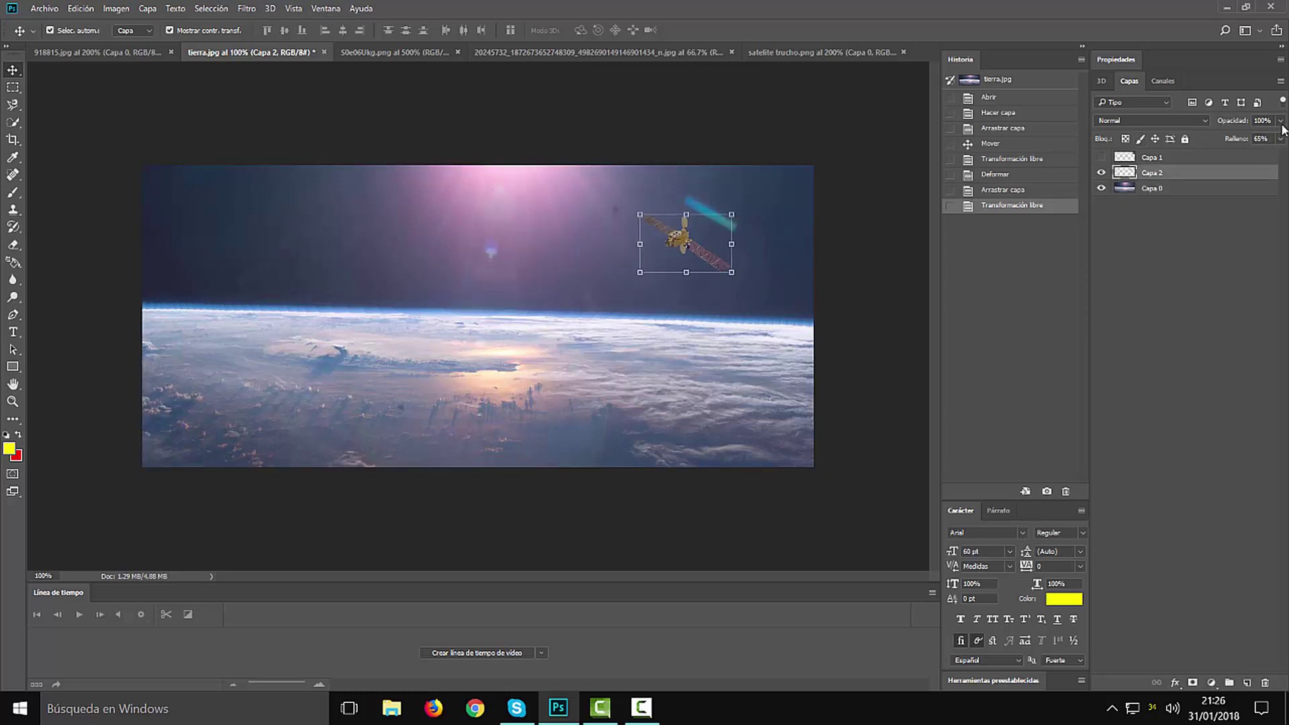
click(1280, 138)
drag(1277, 139, 1264, 141)
click(1240, 276)
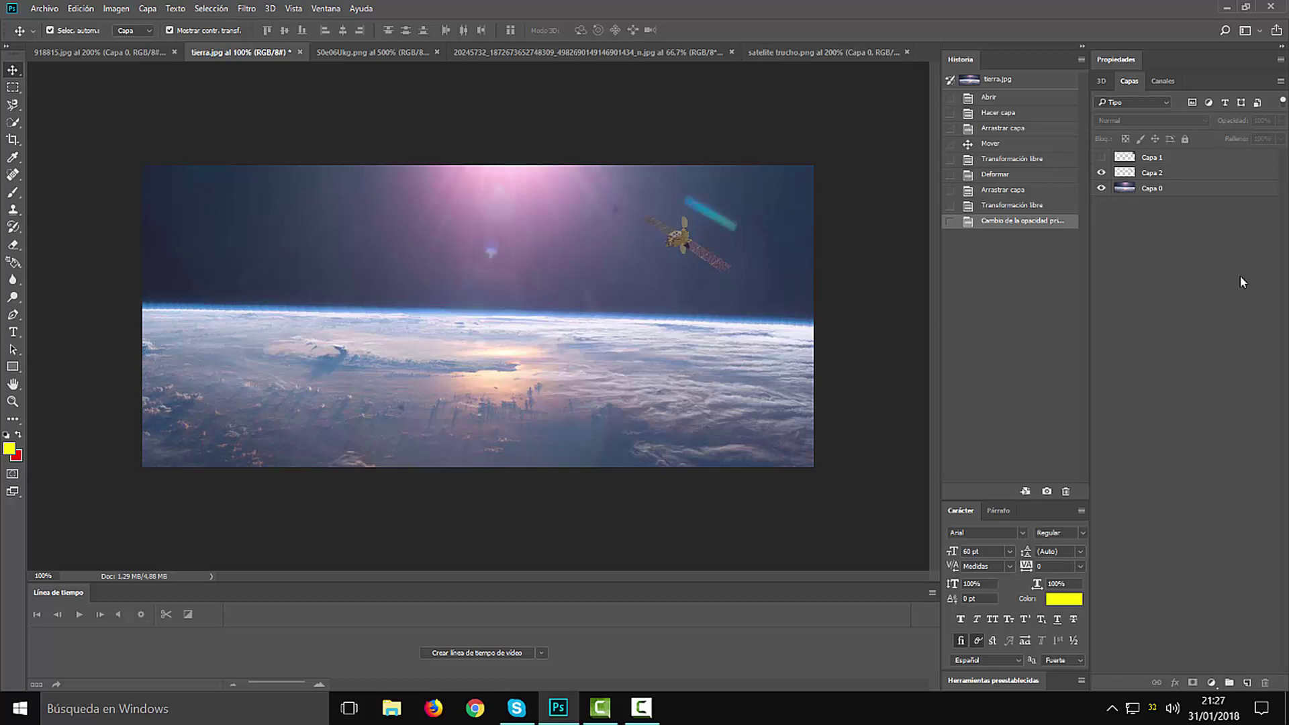
Add the caption "La foto que la nasa oculta" in yellow 60 pt Arial over the lower part of the Earth
click(14, 332)
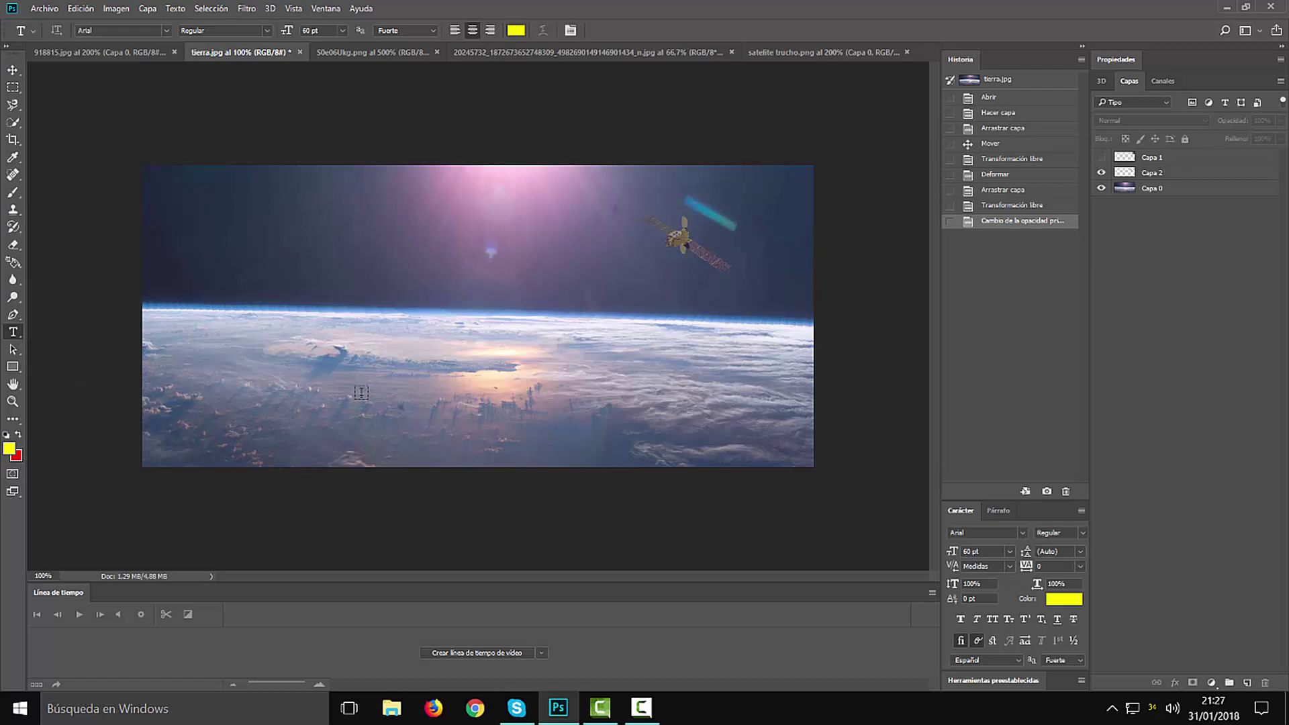
click(447, 412)
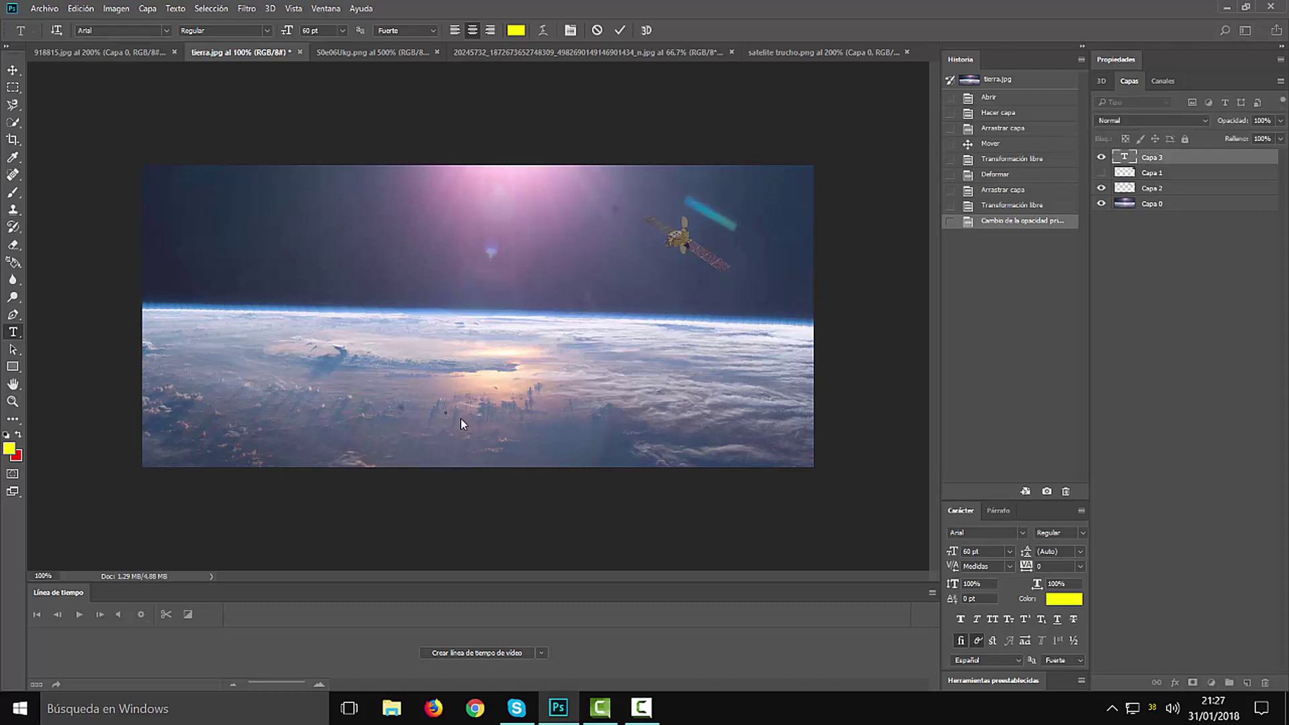
text(La)
text(fto)
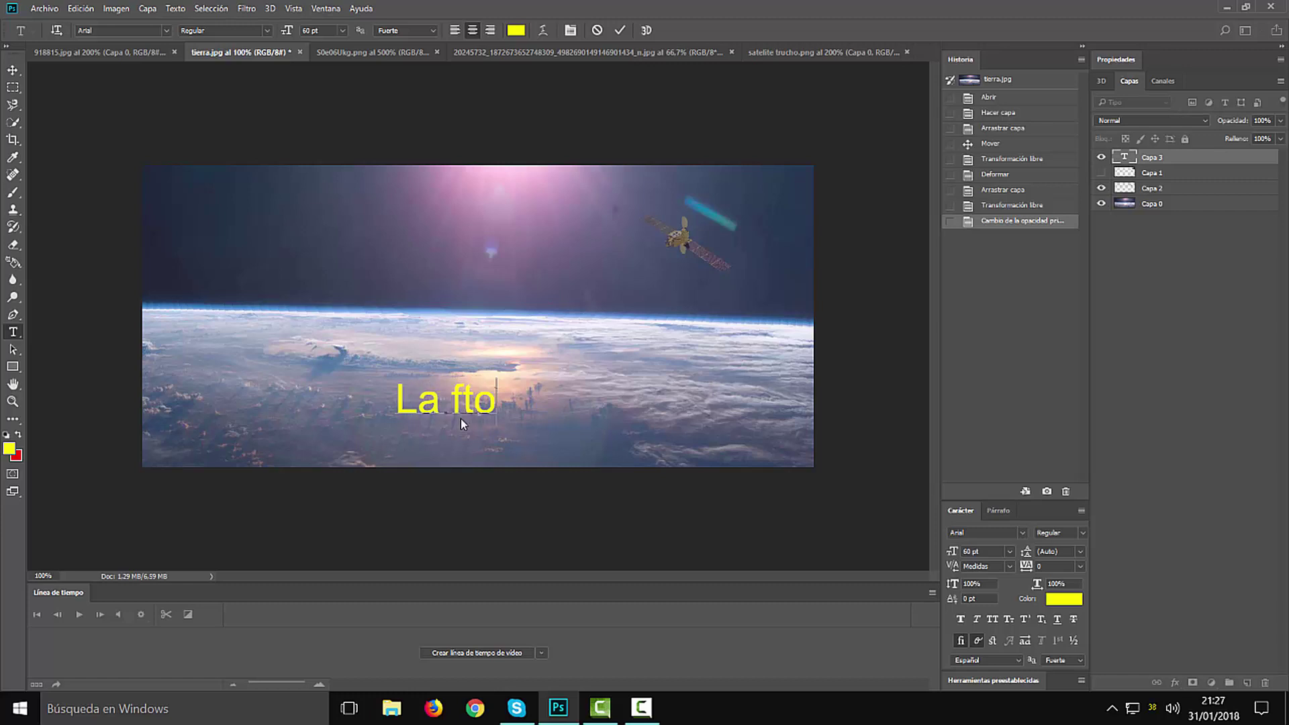
key(BackSpace)
key(BackSpace)
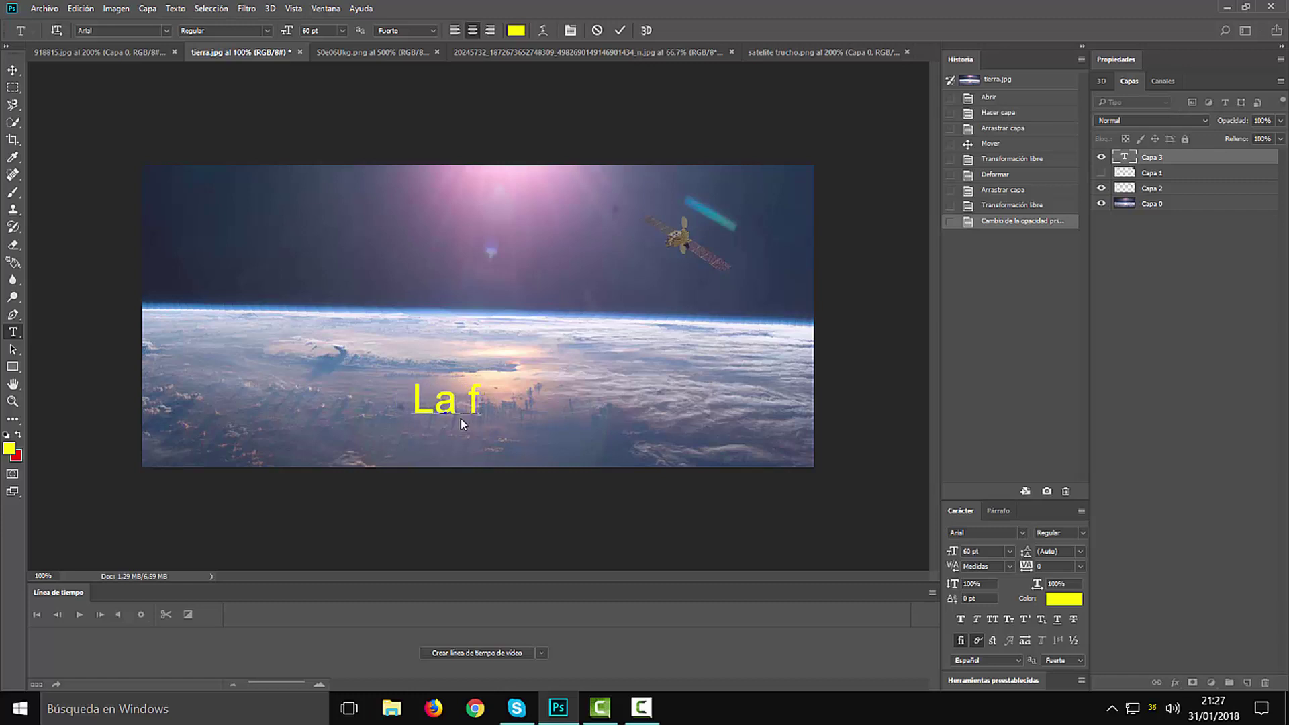
text(oto que )
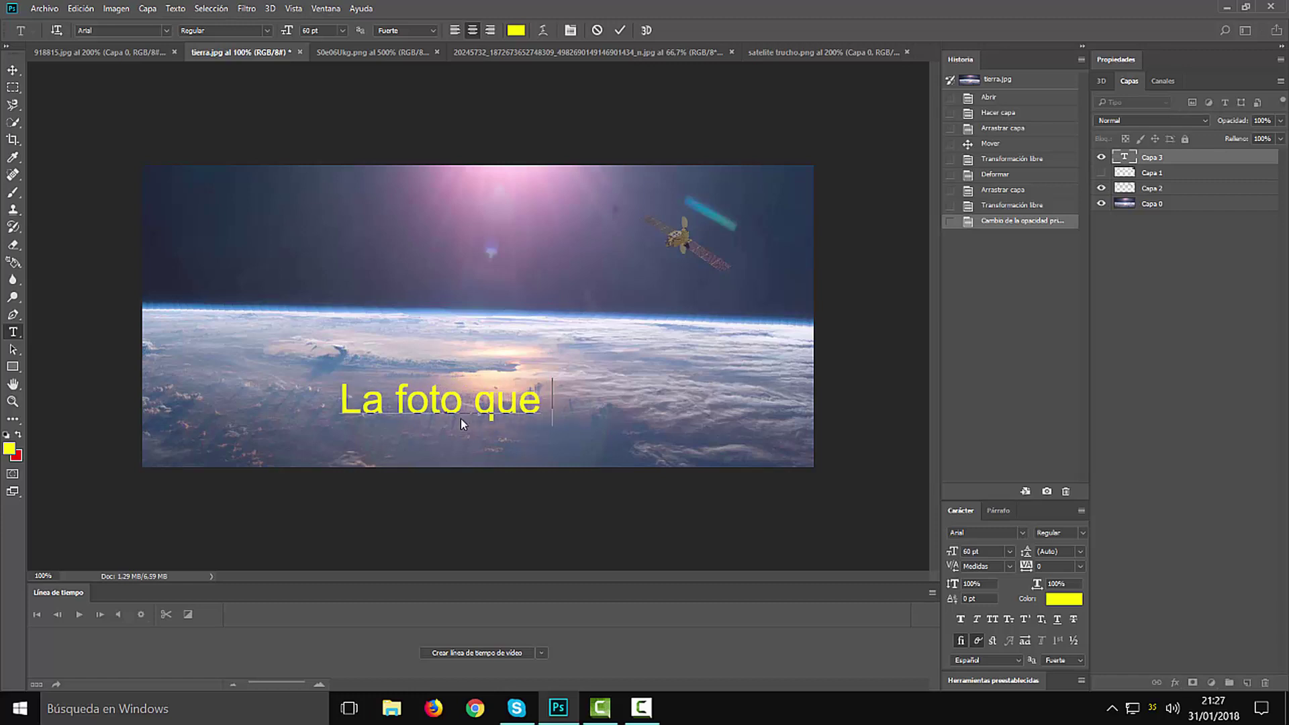
text(la nasa)
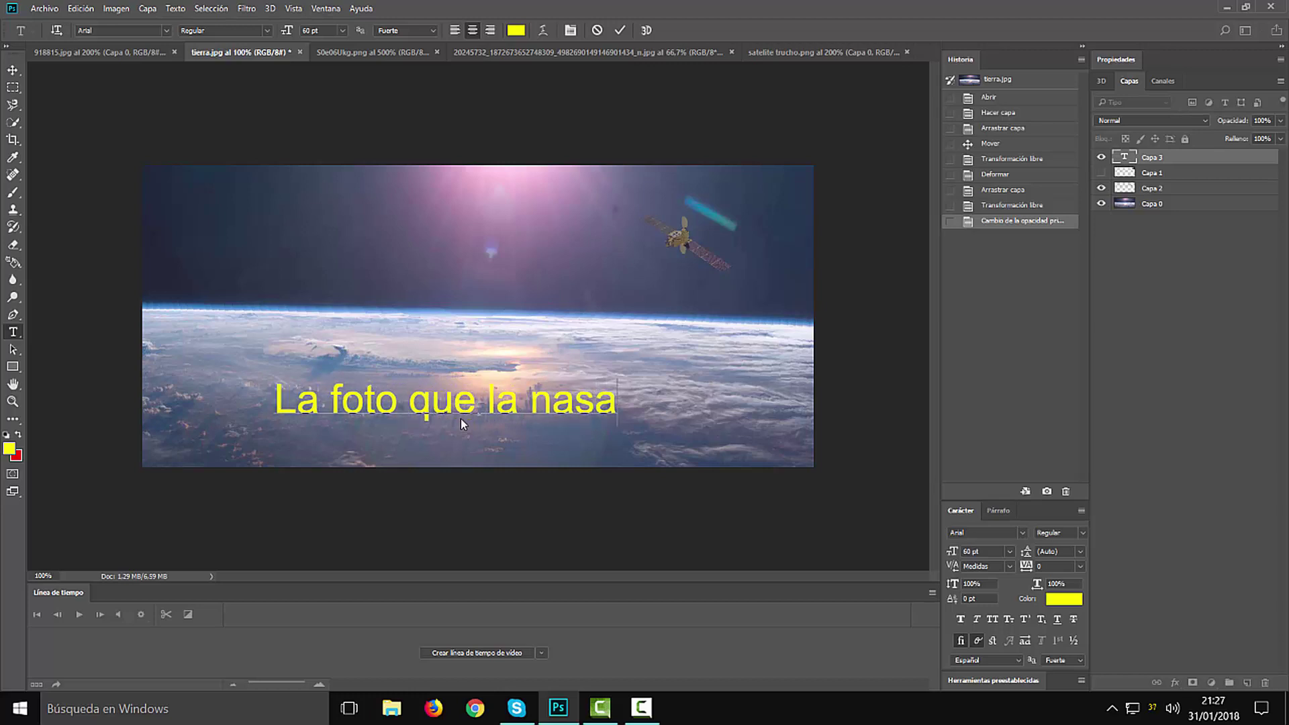
text( ocult)
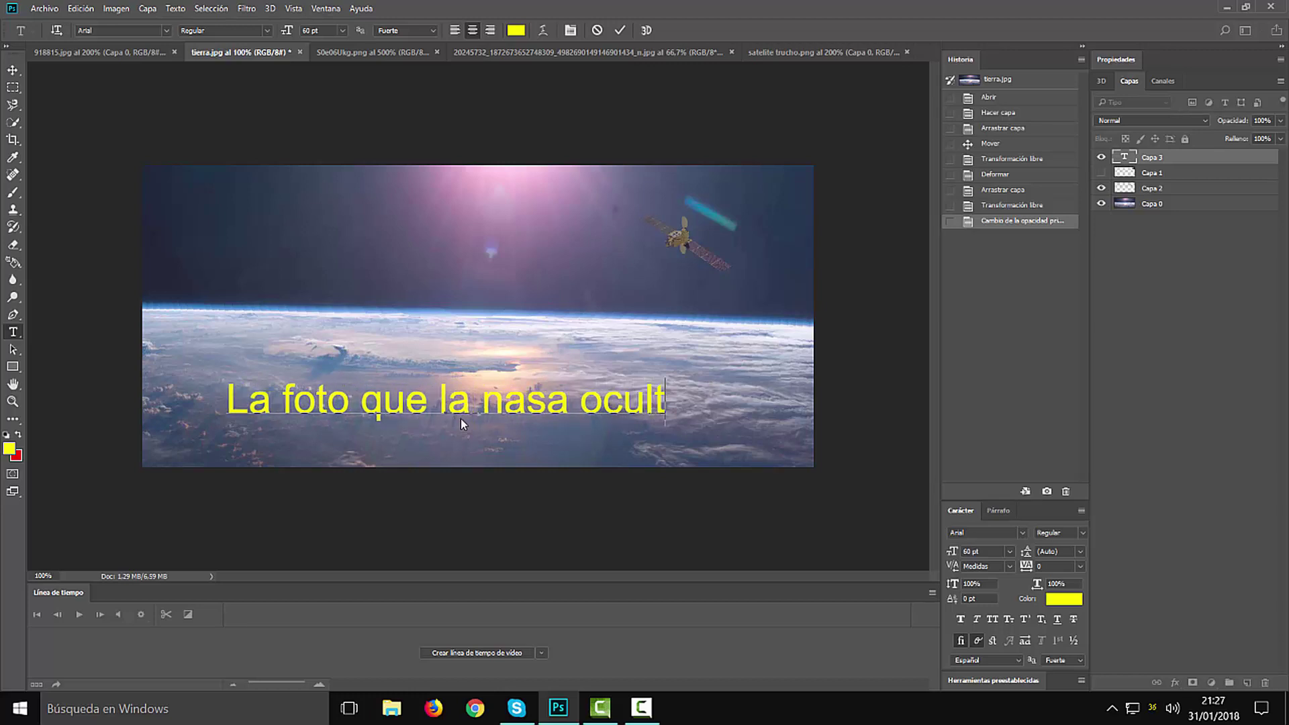
text(a)
Try to break the caption onto a second line before "nasa"
click(462, 423)
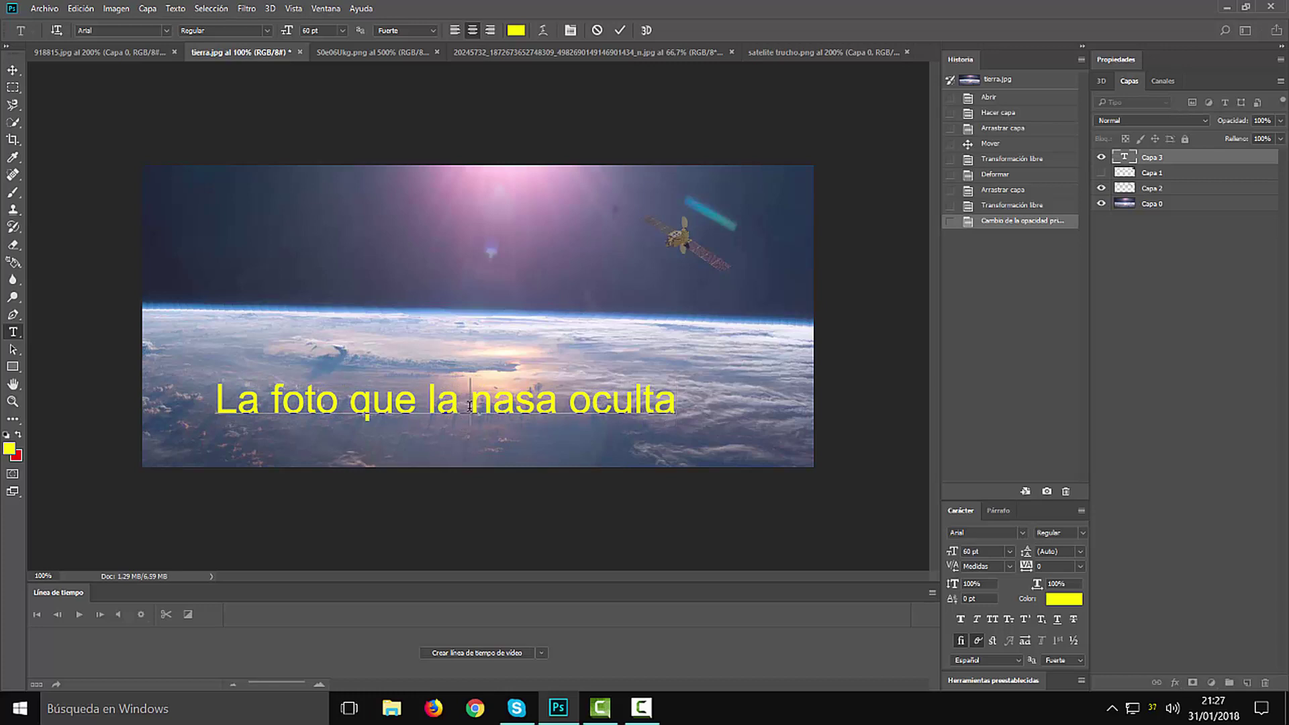
key(Return)
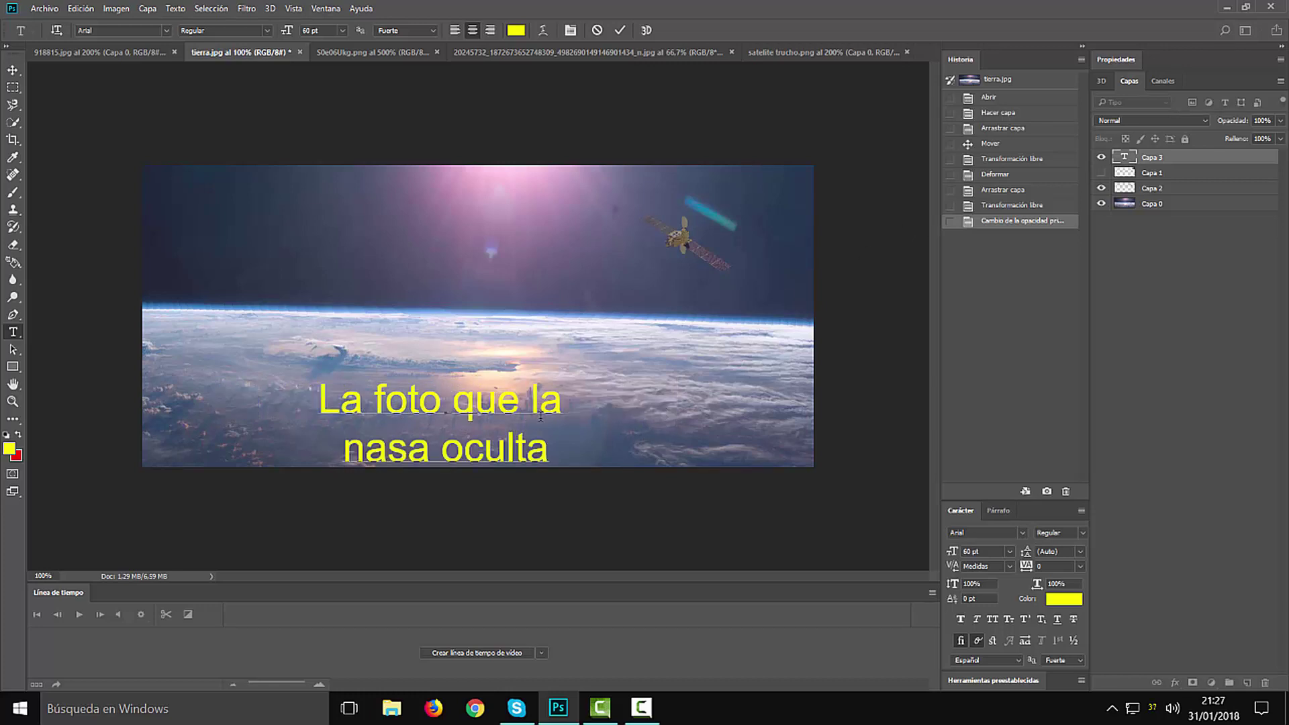
key(BackSpace)
click(518, 402)
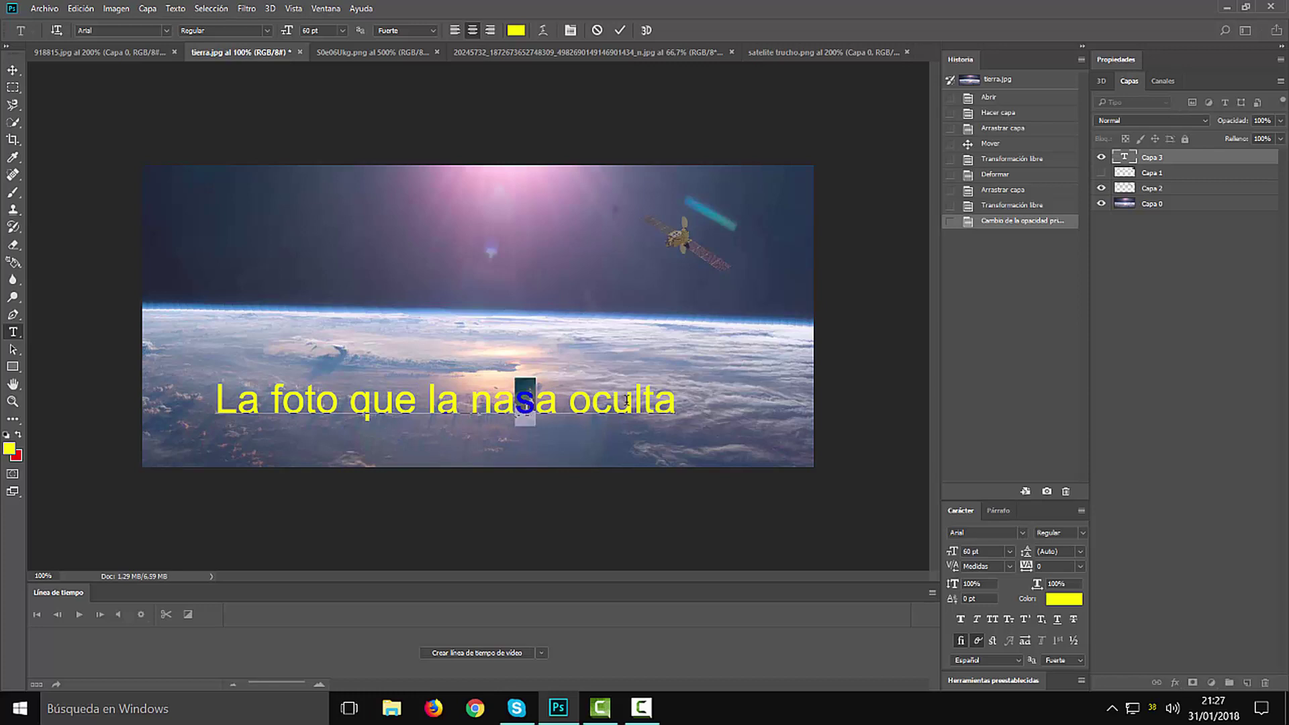
Commit the caption, move it closer to the image's lower edge, and scale it to about 106% width and 125% height
key(ctrl+Return)
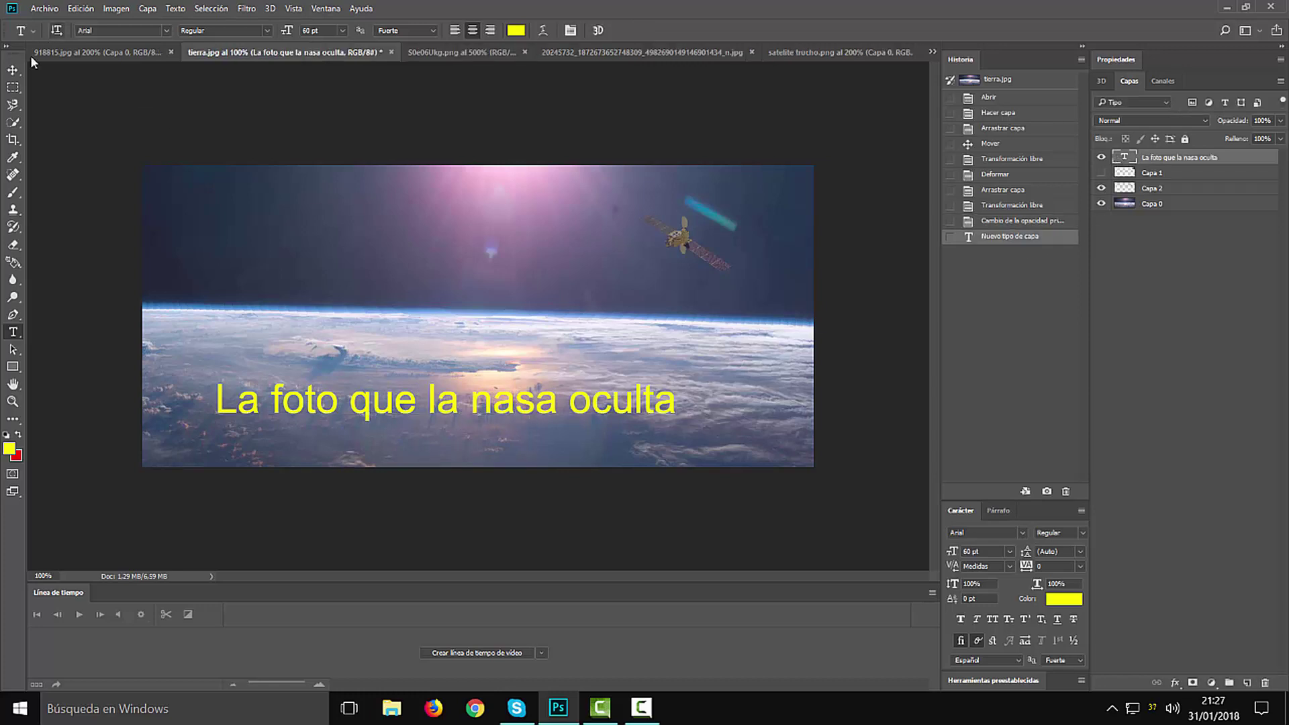
click(13, 70)
drag(525, 401, 556, 430)
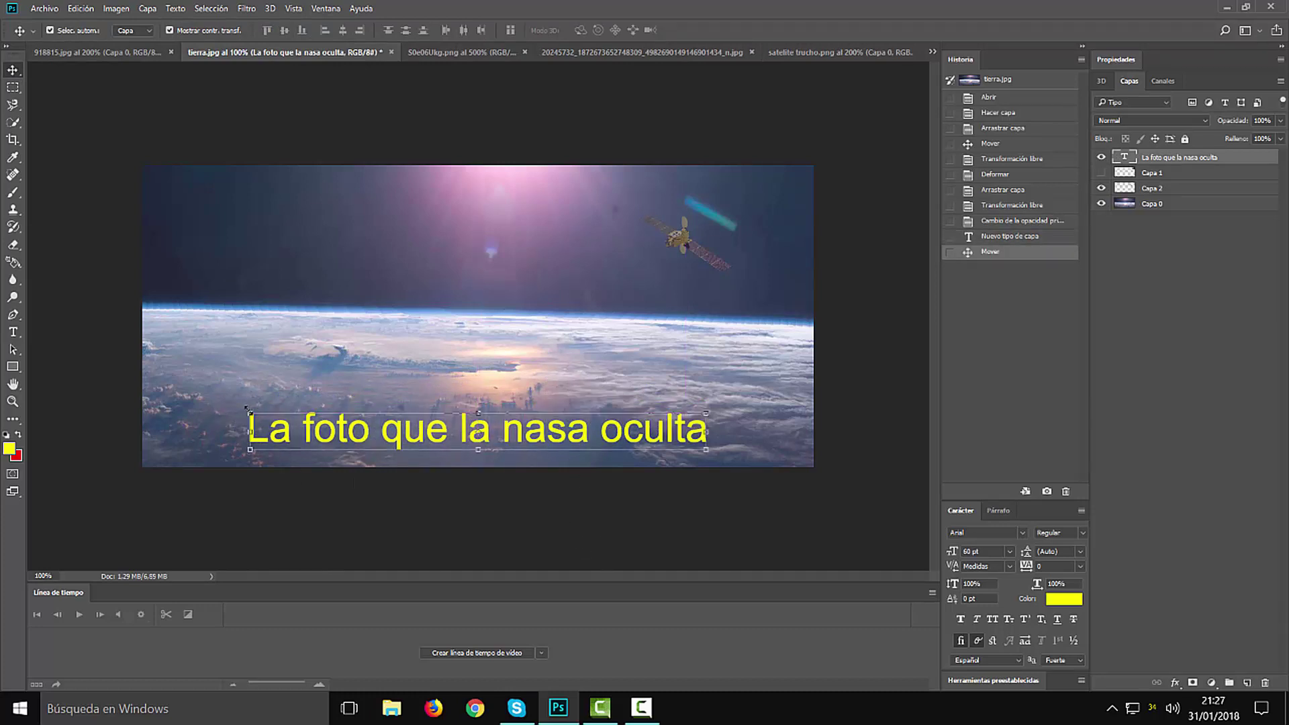
drag(248, 411, 219, 395)
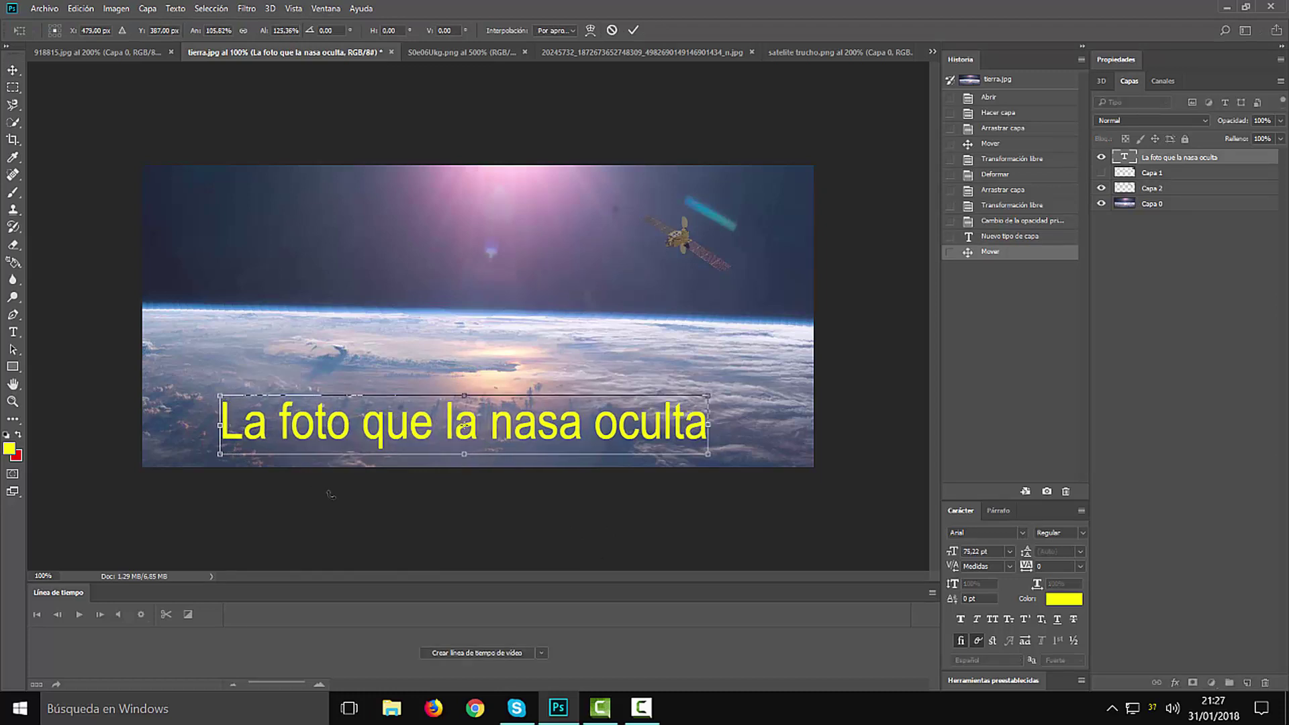
key(Return)
click(781, 421)
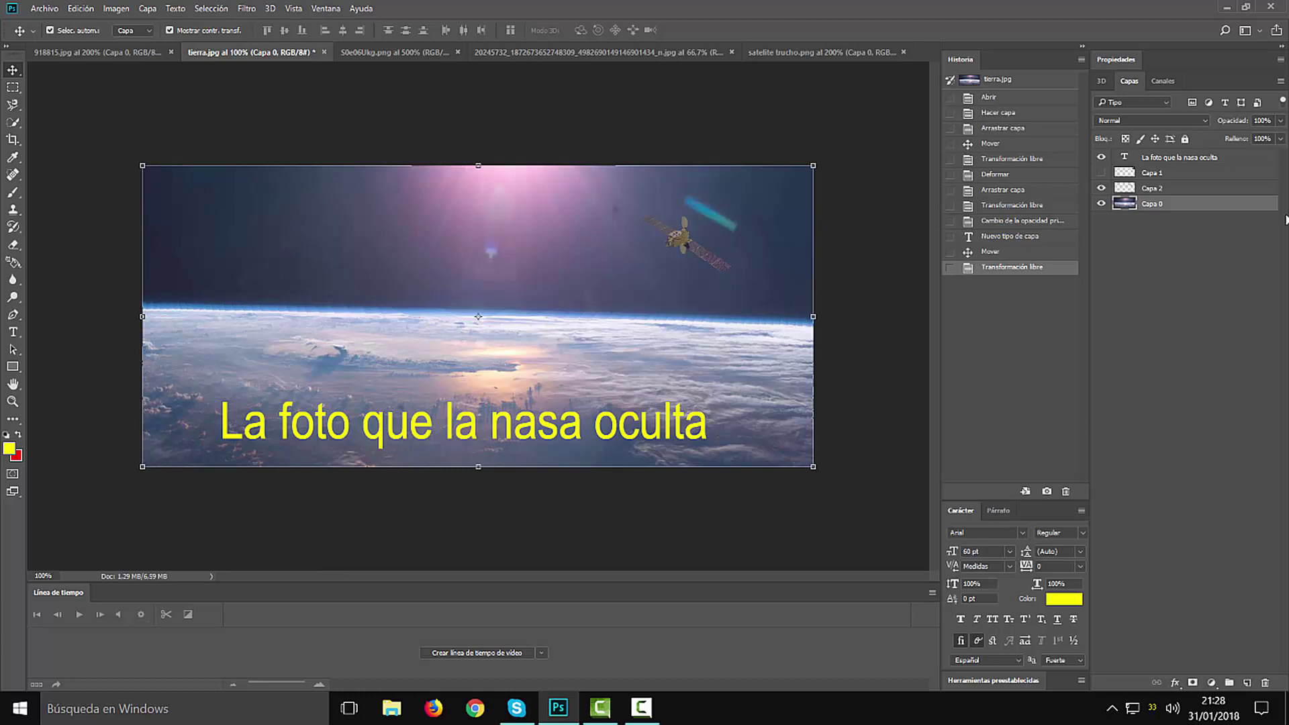
Set the opacity of the satellite layer (Capa 2) to 62% and make the hidden Capa 1 layer visible
click(1154, 190)
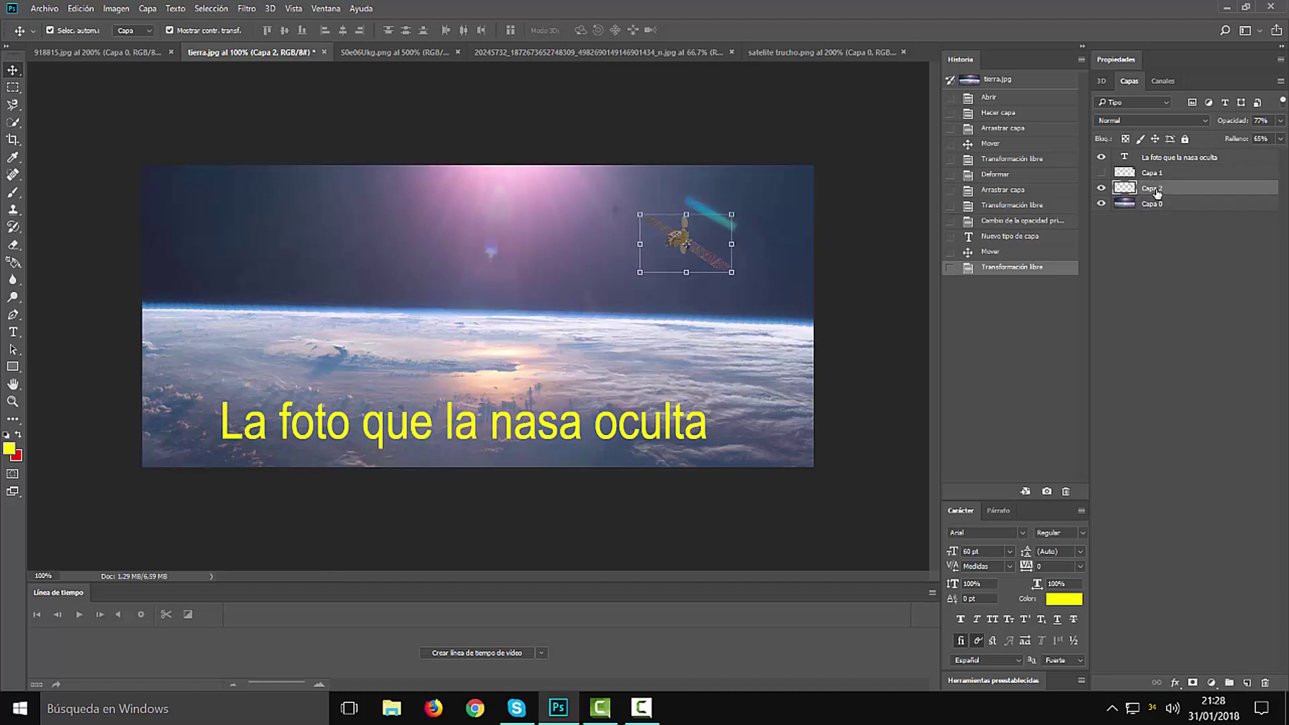
click(1281, 120)
drag(1268, 139, 1256, 140)
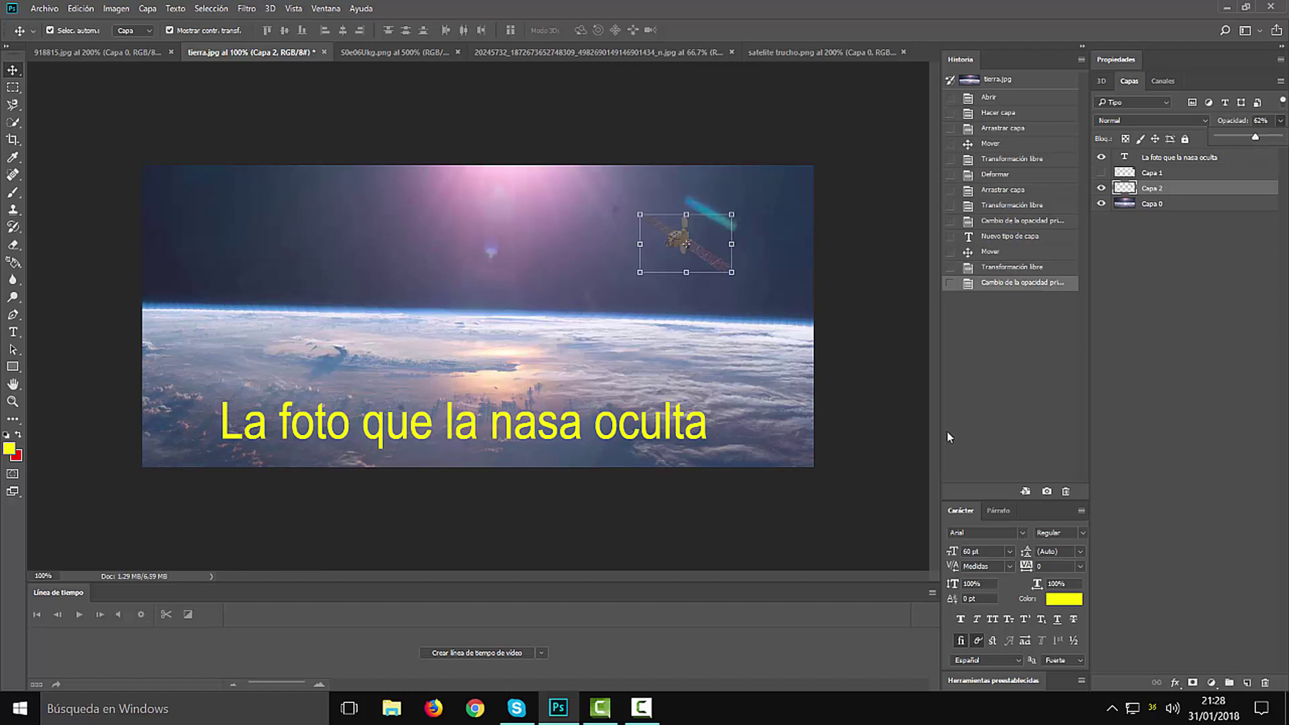
click(878, 452)
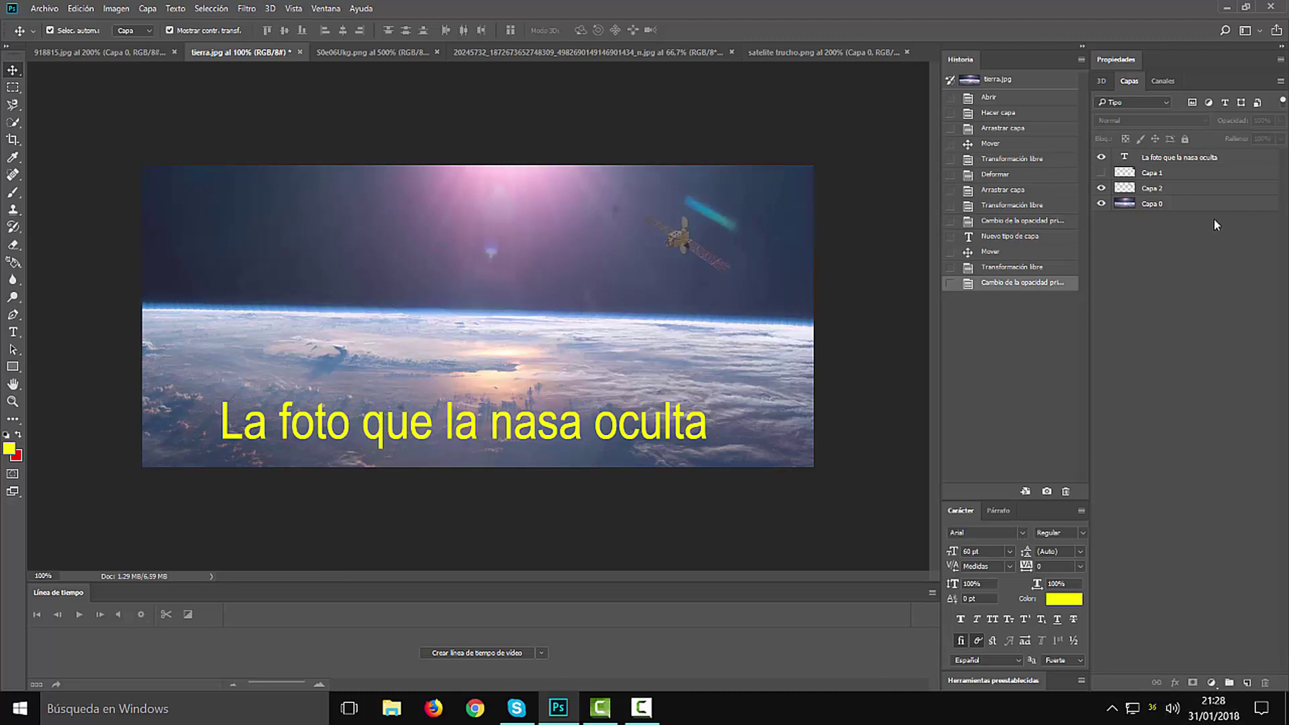
click(1101, 174)
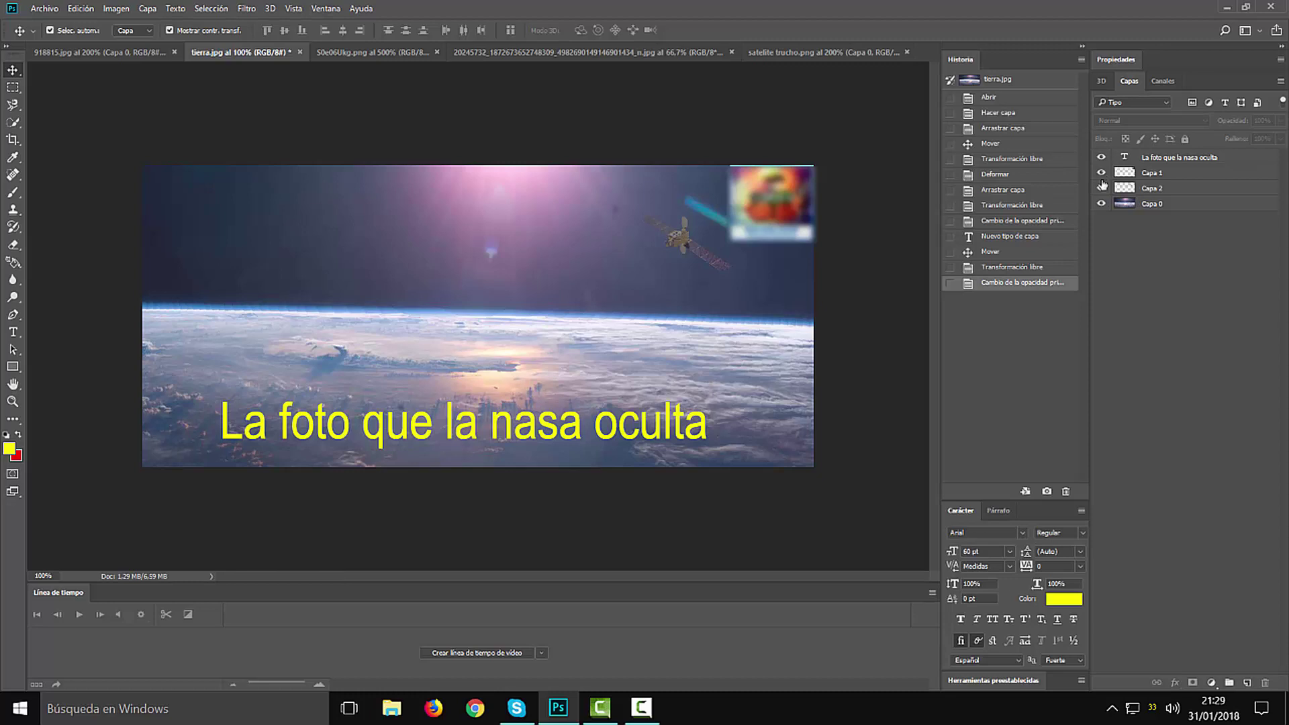
click(641, 707)
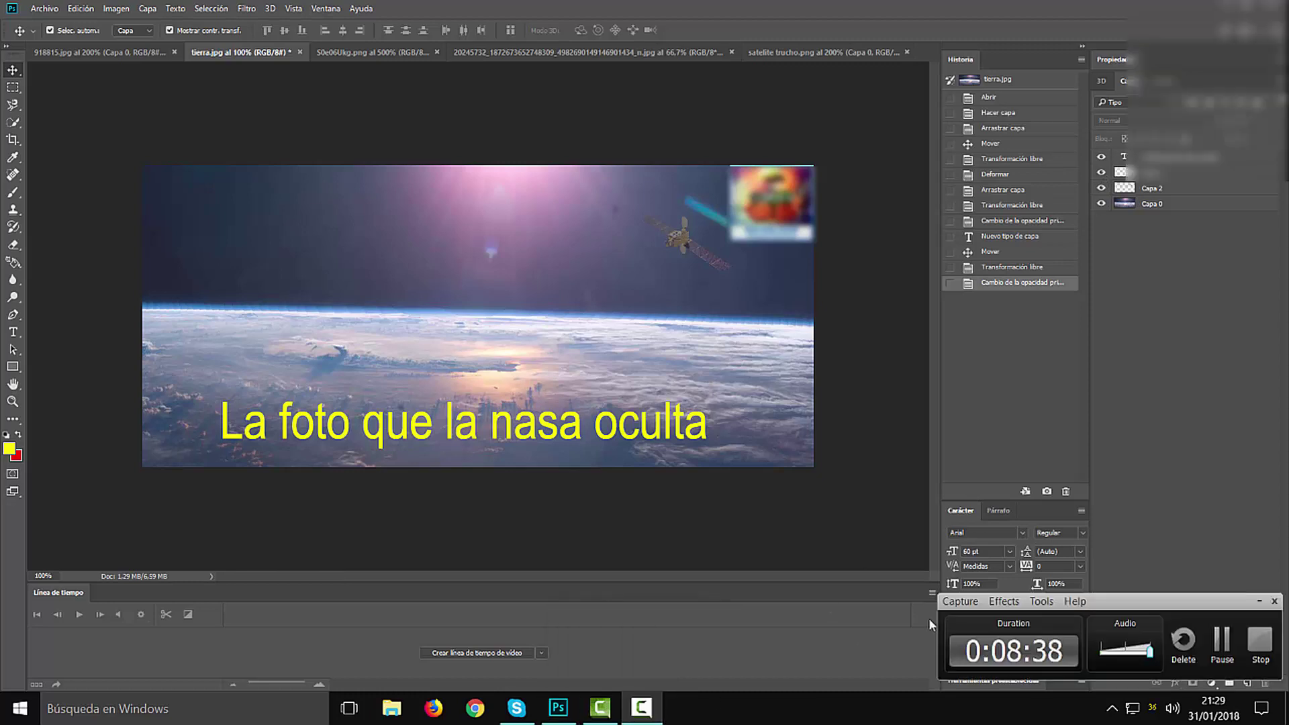
click(1251, 647)
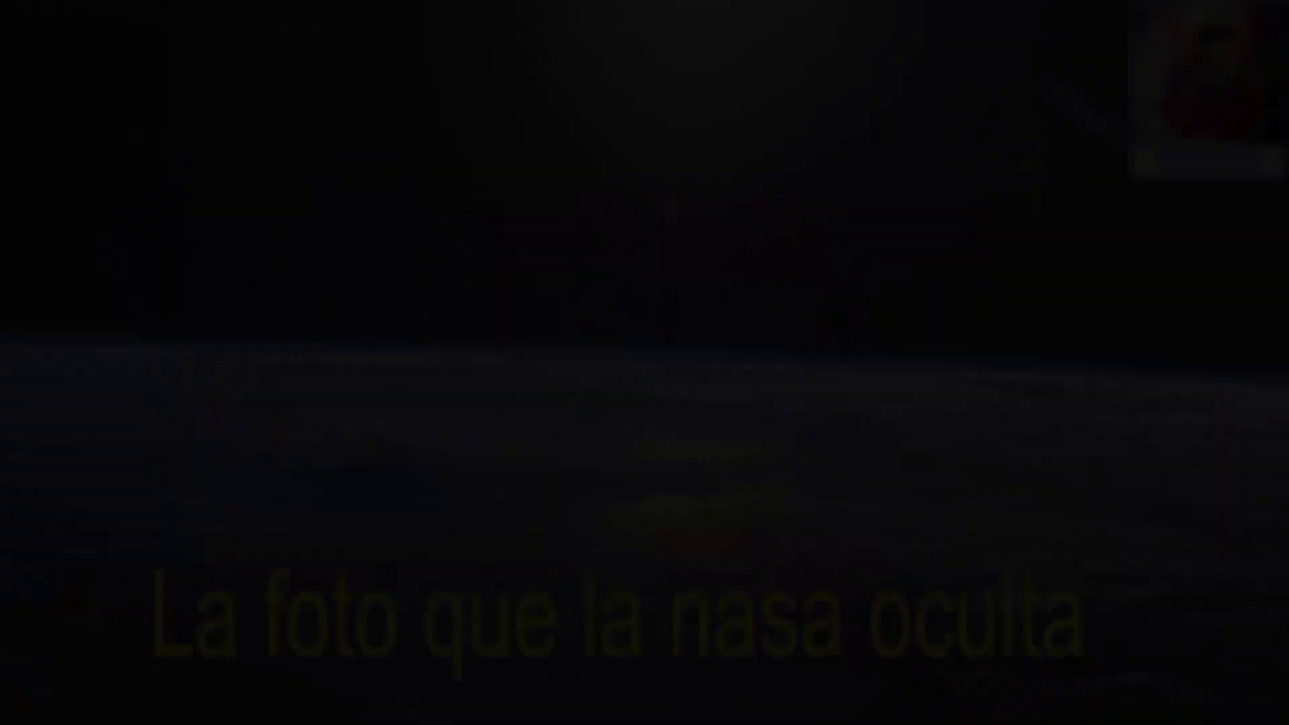